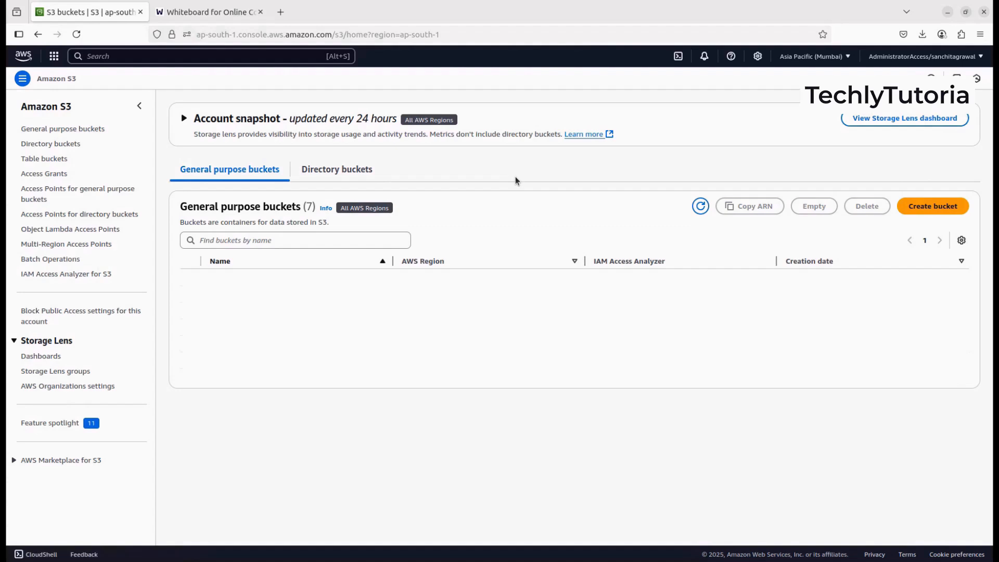
- Try to create a general purpose S3 bucket named carrentalwebsite, keeping the default ownership, public access, versioning and encryption settings
click(908, 209)
click(185, 278)
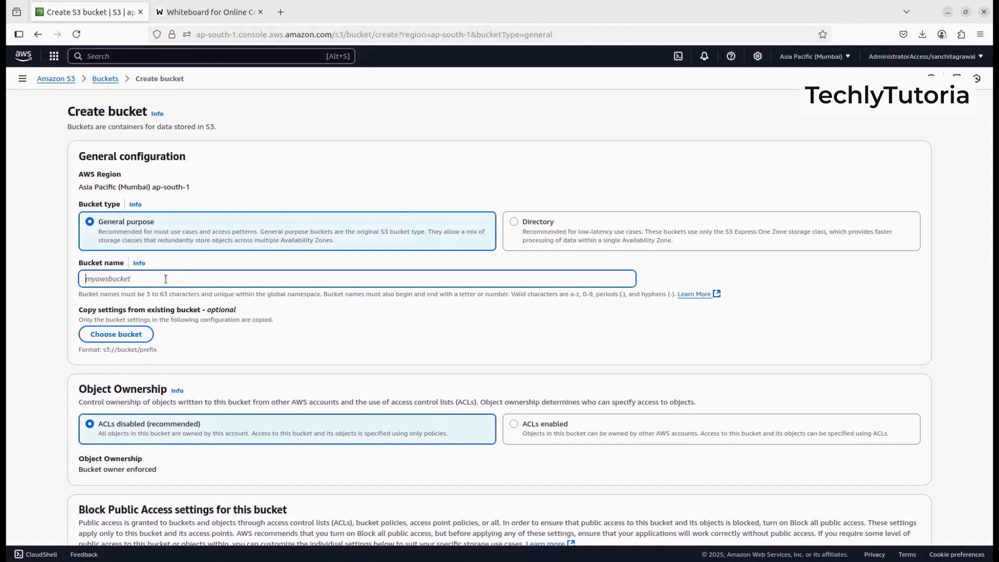
text(carrentalwebsite)
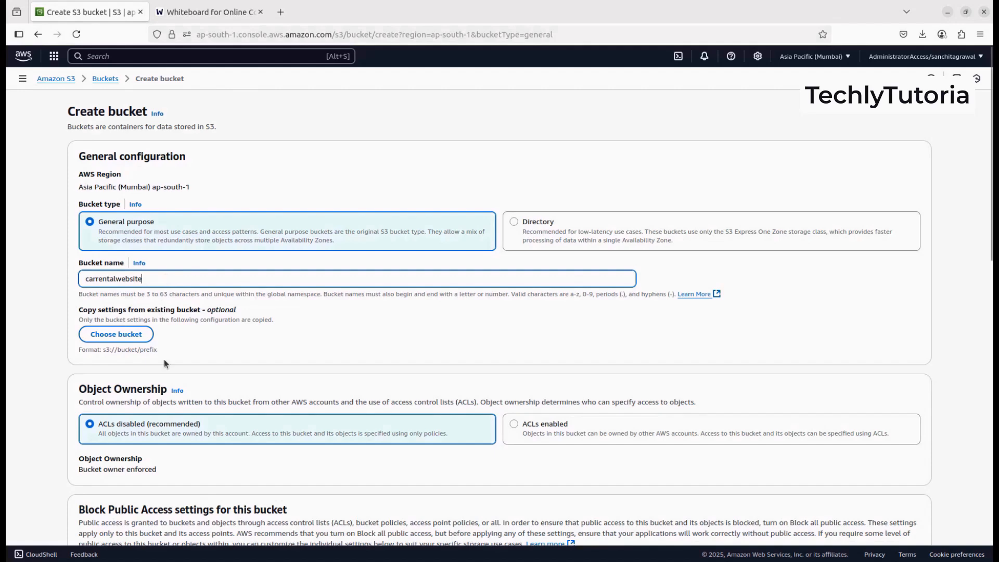
scroll(164, 359, down, 3)
scroll(164, 363, down, 1)
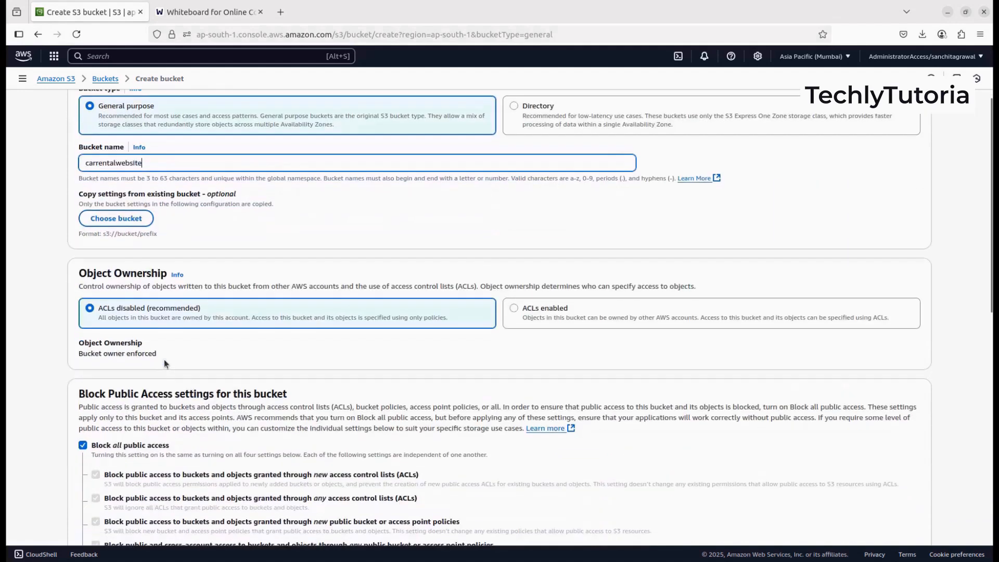
scroll(163, 363, down, 2)
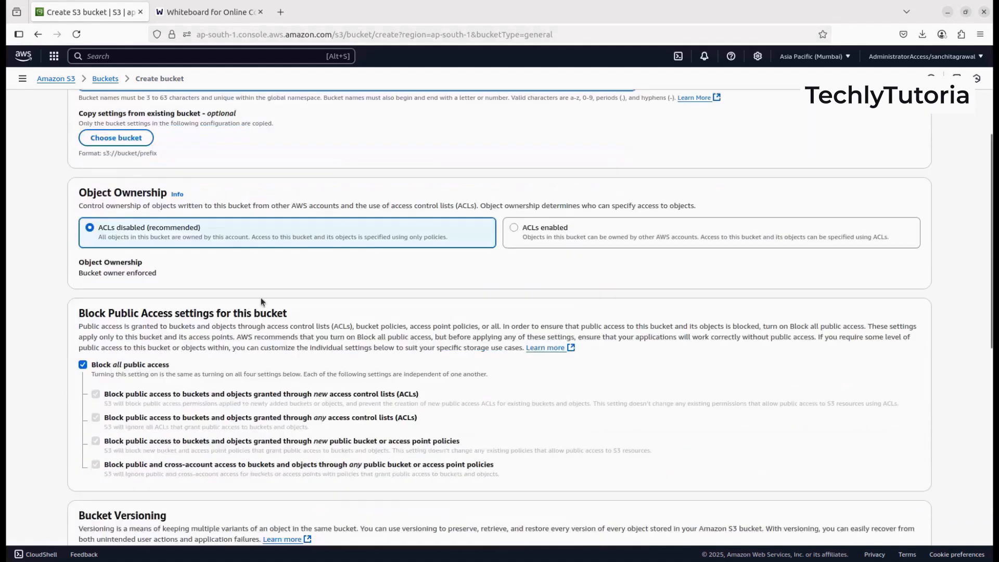
scroll(346, 284, down, 3)
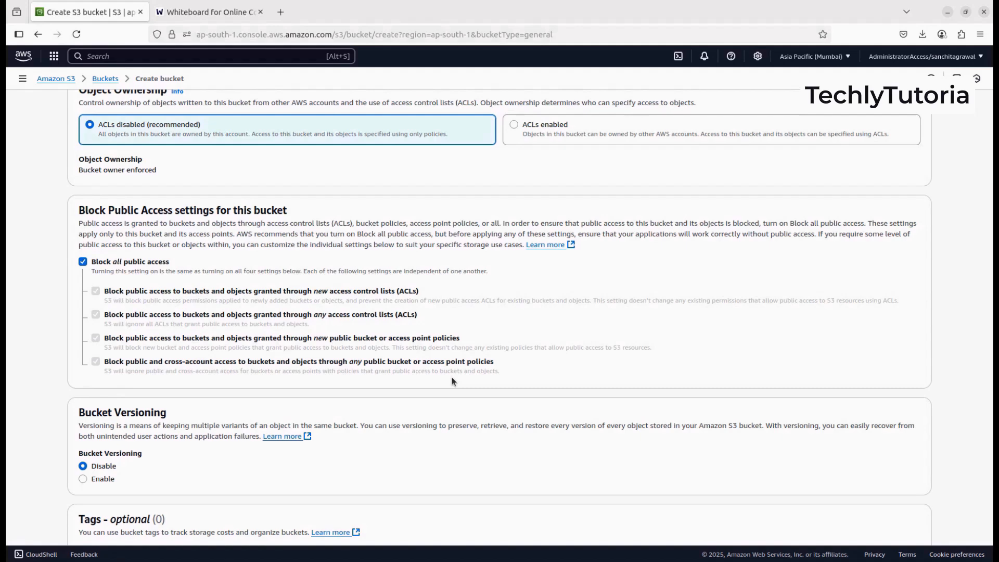
scroll(452, 381, down, 7)
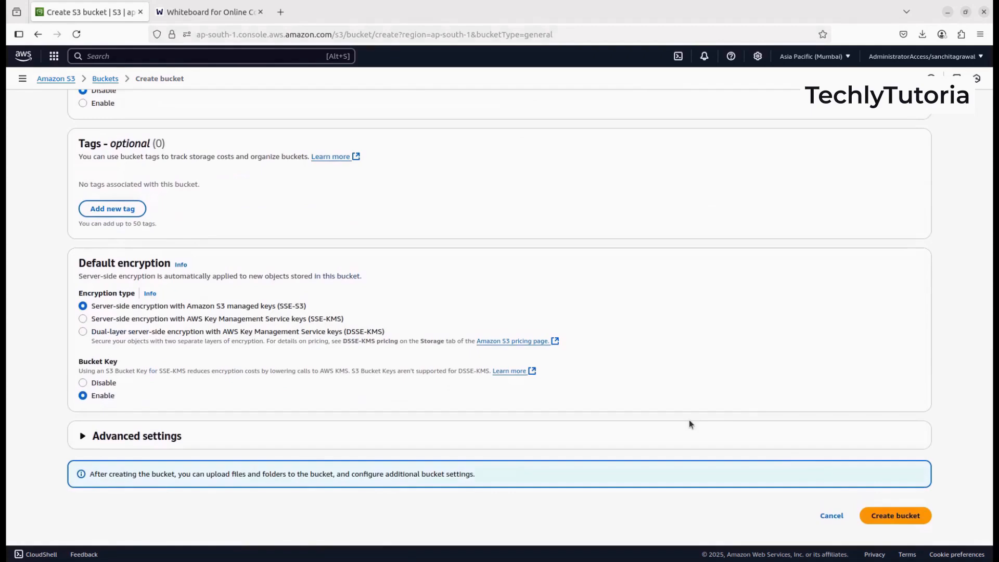
click(896, 516)
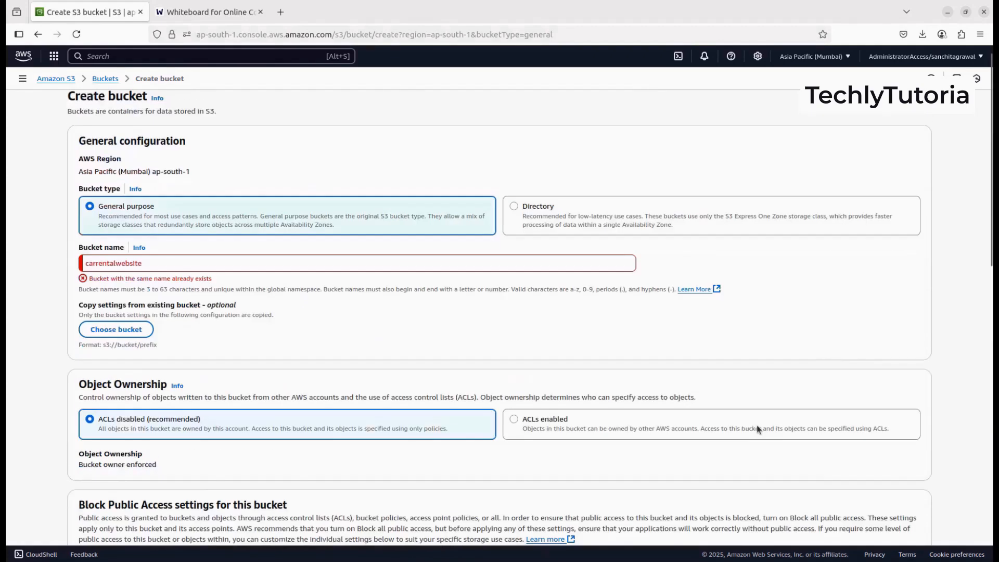
- Change the bucket name to carrentalwebsiteprod and create the bucket
click(181, 284)
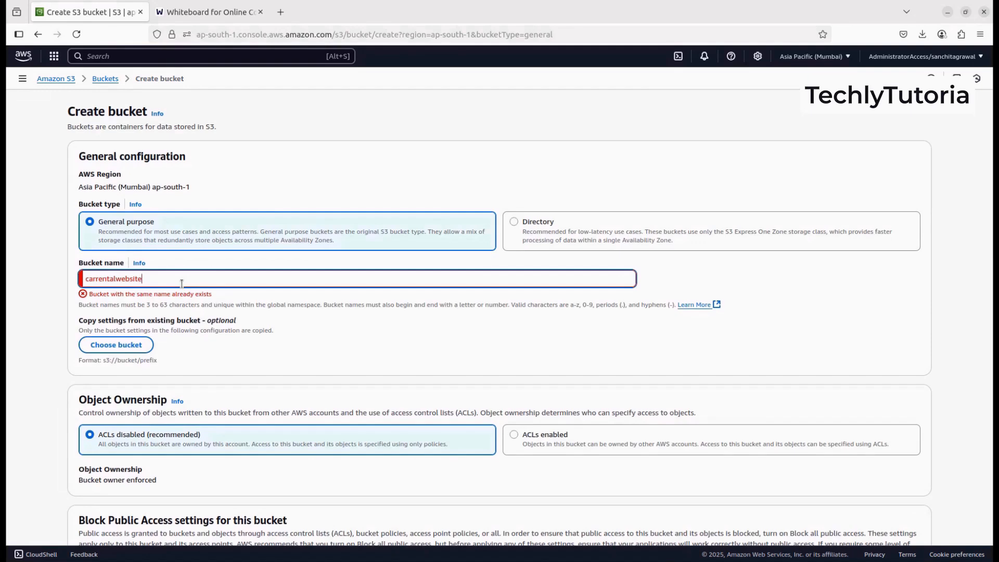
text(prod)
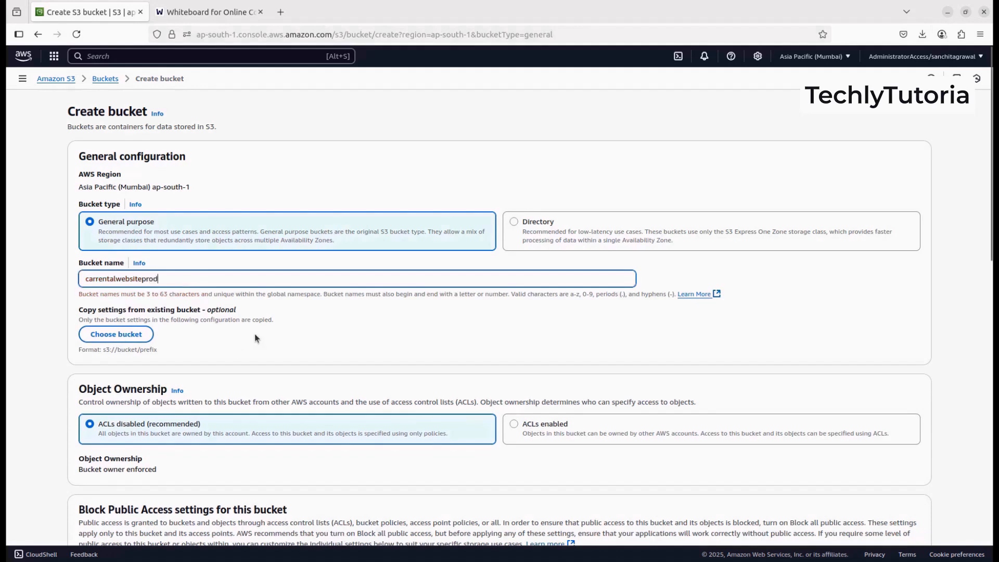
scroll(254, 333, down, 15)
click(898, 520)
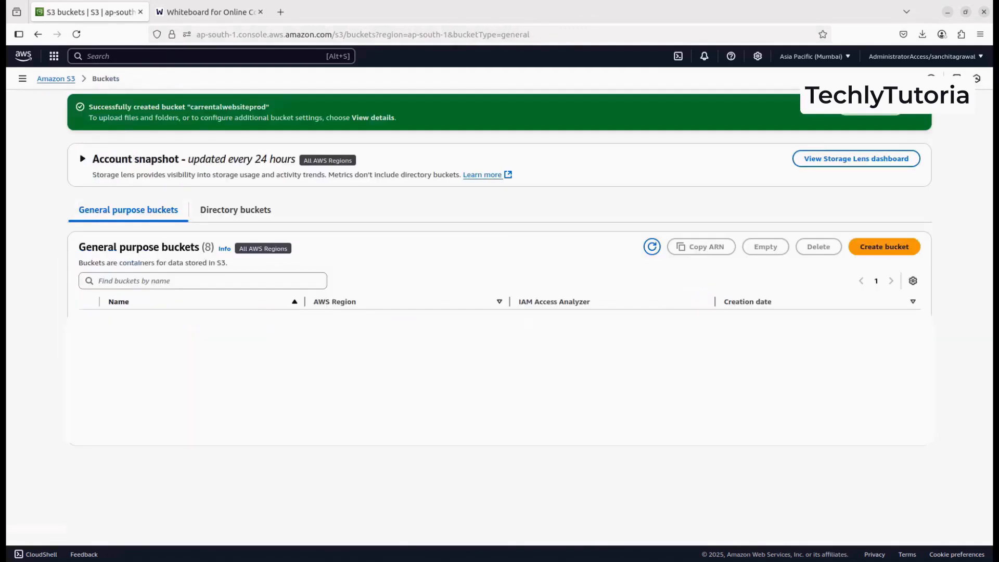
- Open the carrentalwebsiteprod bucket and upload the website's files and folders into it
click(148, 333)
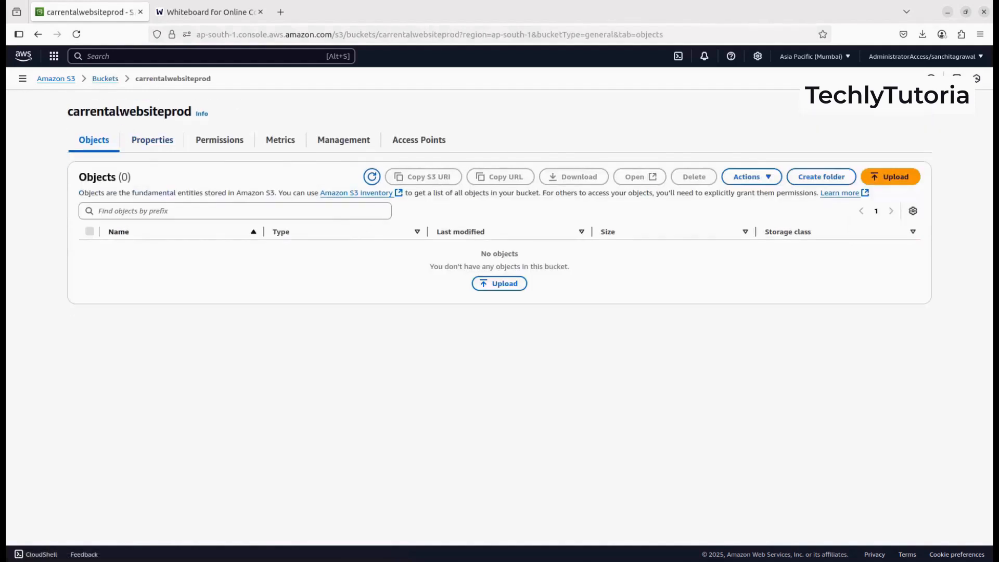
click(890, 176)
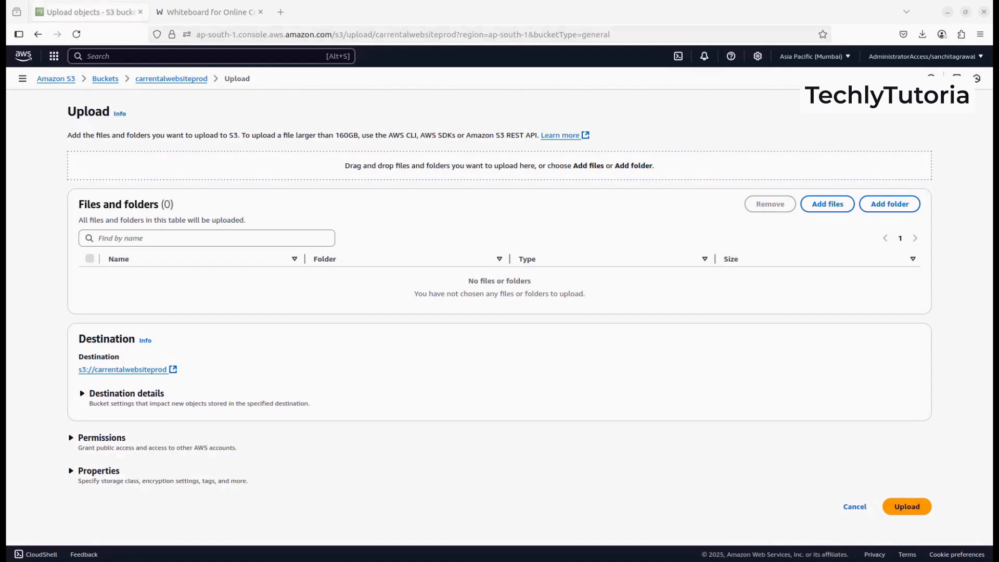
drag(577, 263, 576, 279)
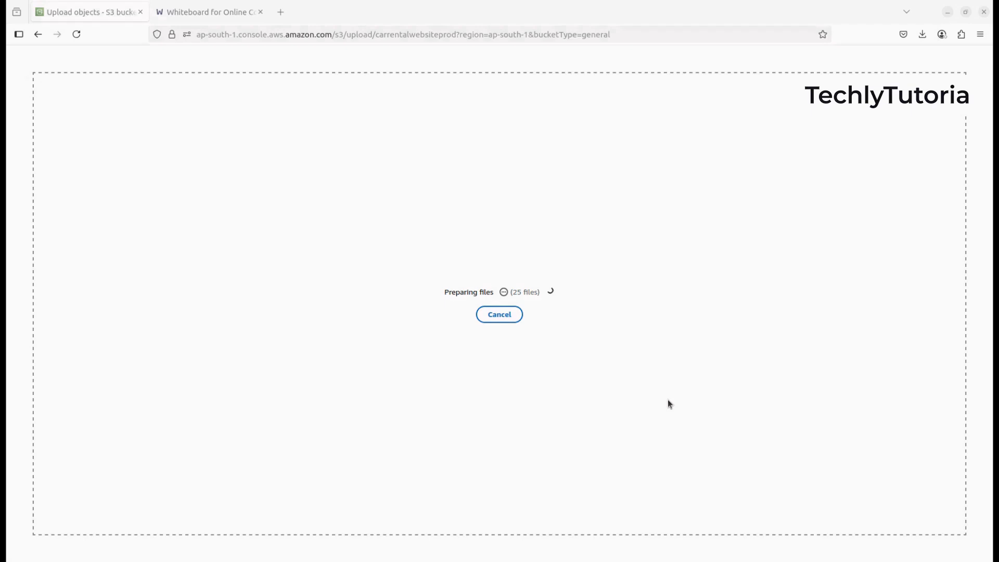
click(904, 516)
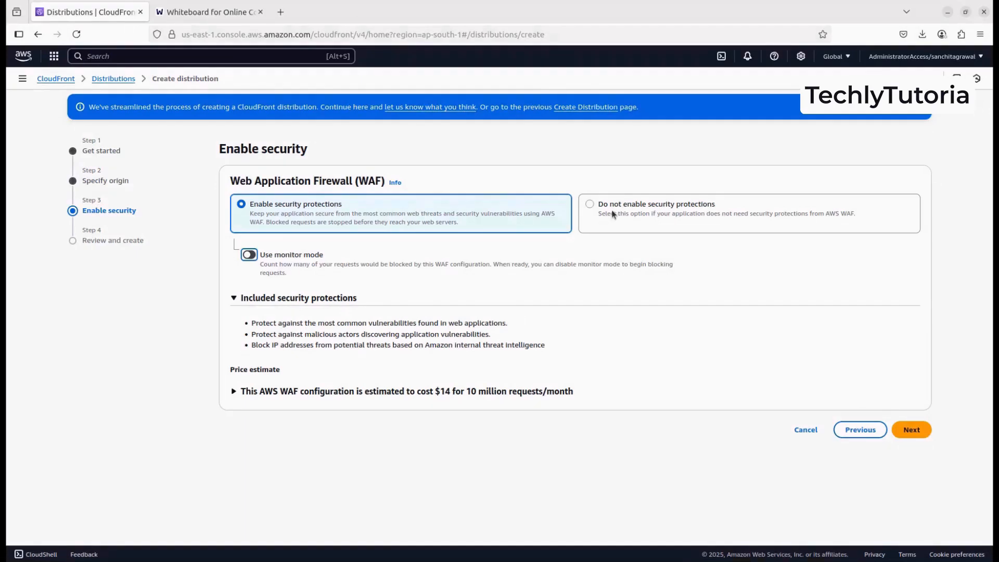
- Choose not to enable WAF security protections and create the CloudFront distribution with the carrentalwebsiteprod origin
click(592, 205)
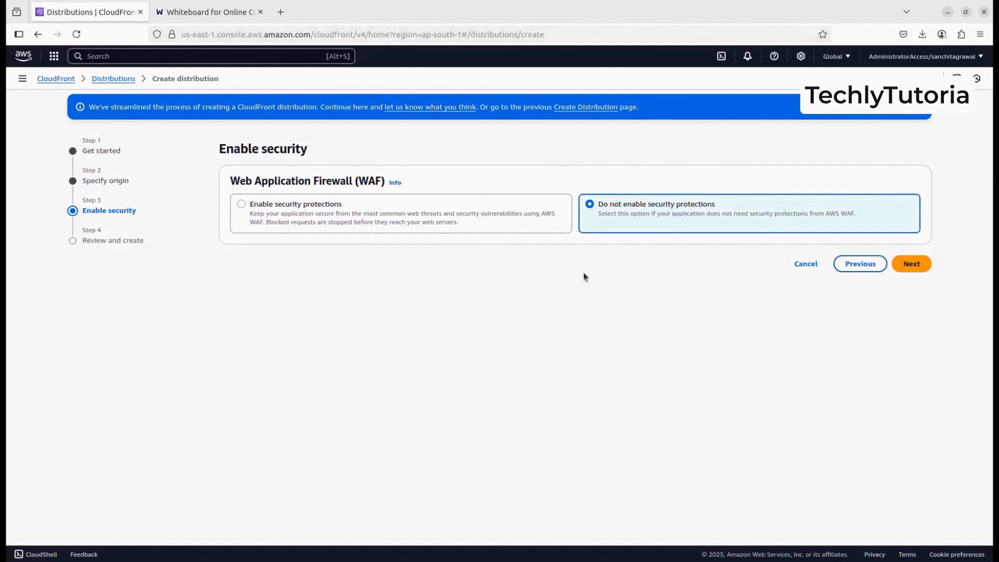
click(912, 264)
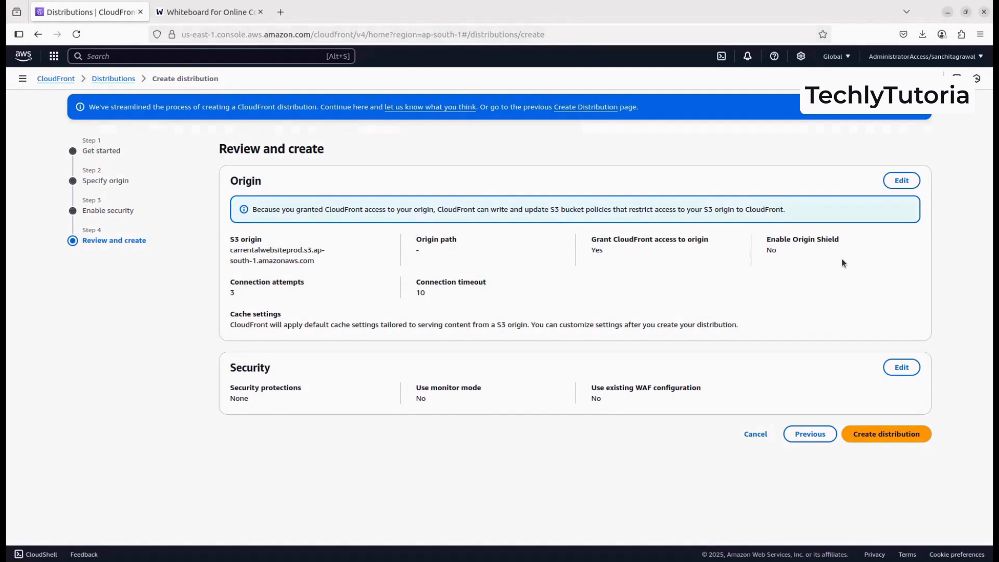
click(874, 435)
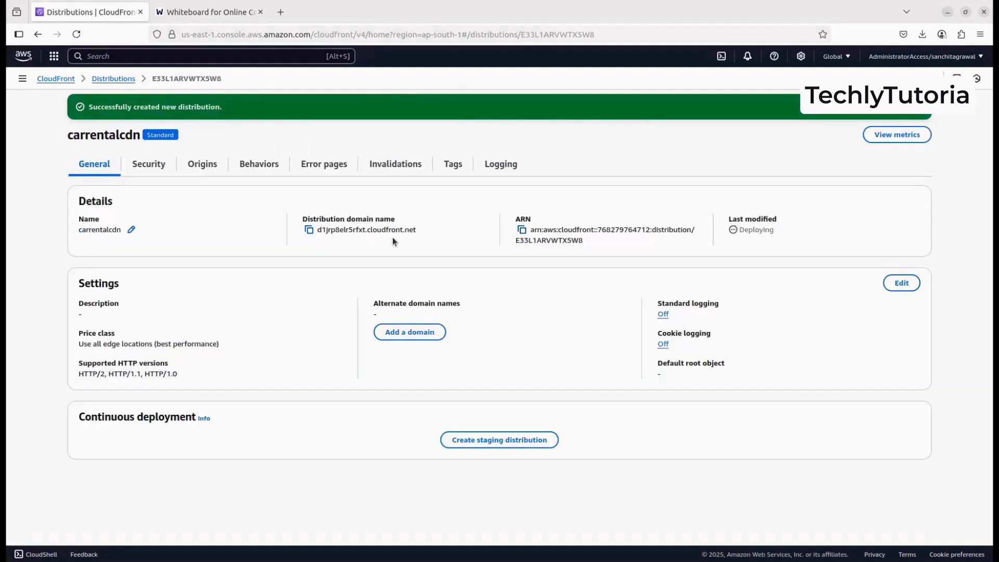
- Copy the distribution domain name, load it in a new browser tab, and return to the distribution's page
click(309, 230)
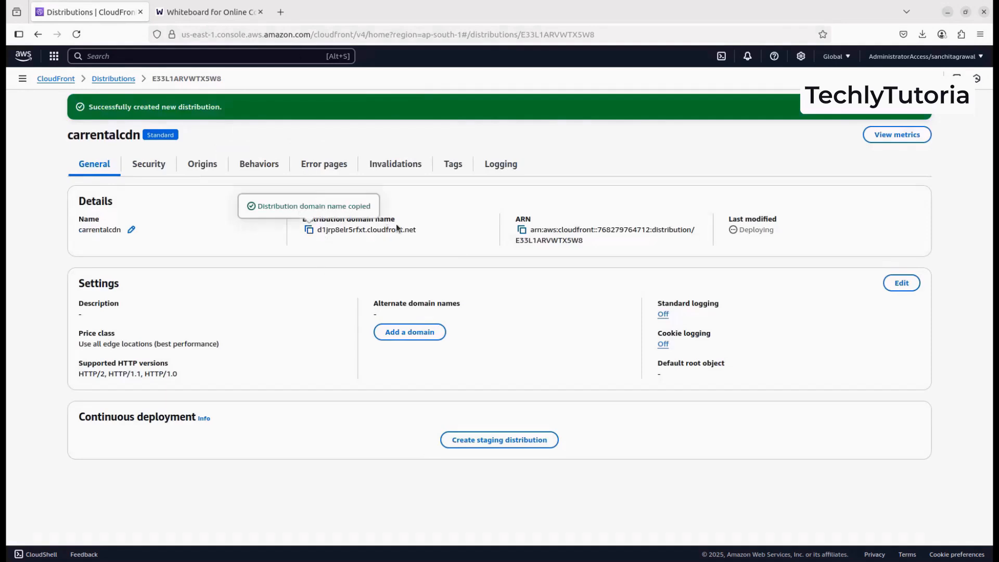
click(280, 12)
key(ctrl+v)
key(Return)
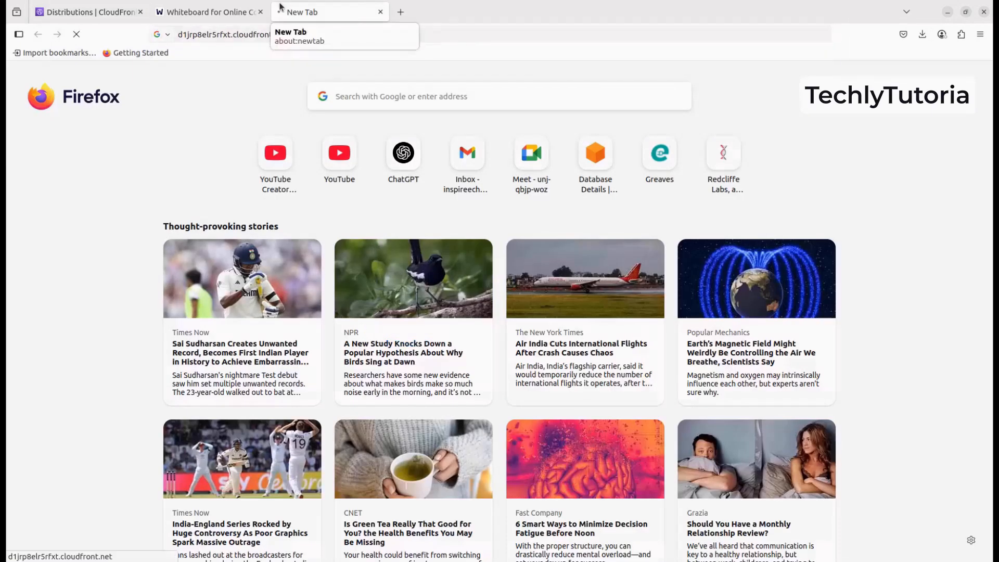
click(107, 20)
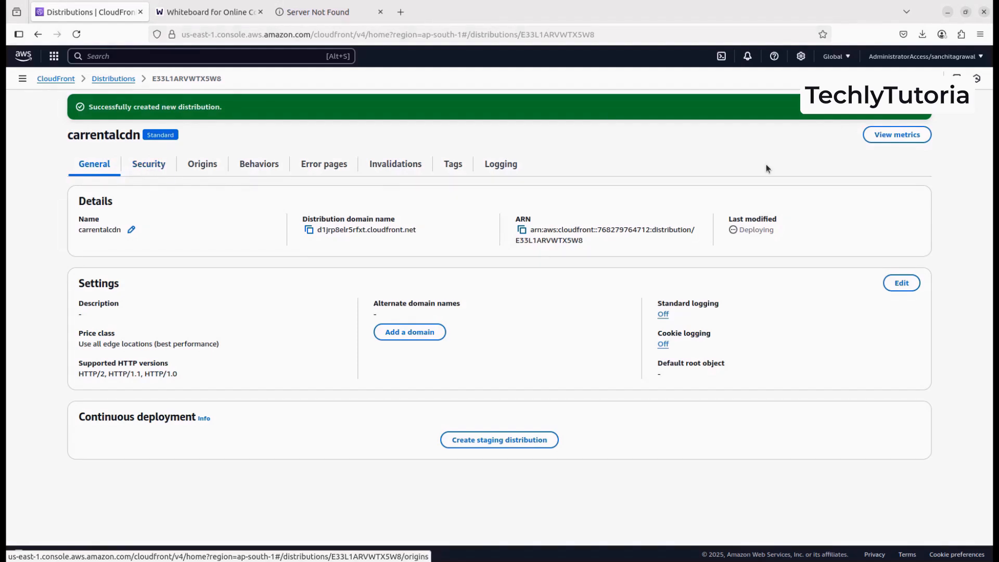
- Review the distribution's general settings, including price class, SSL certificate and default root object, and leave without saving
click(912, 283)
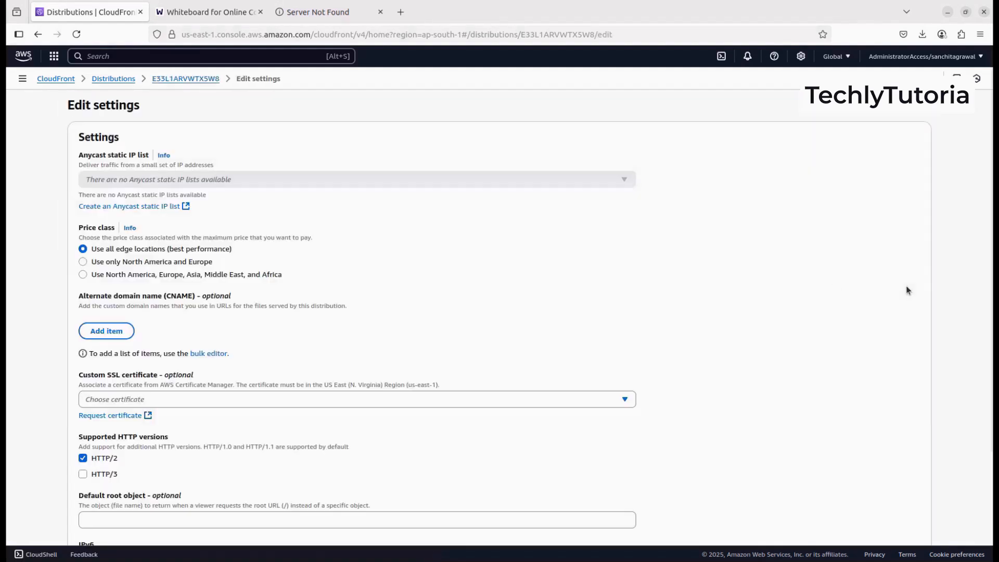
scroll(557, 276, down, 2)
scroll(557, 279, down, 2)
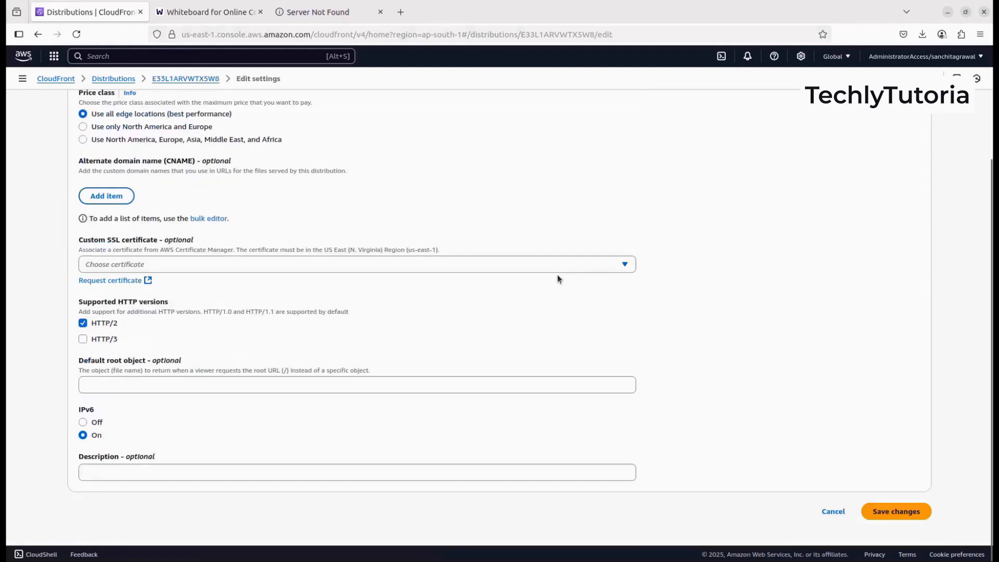
scroll(557, 279, up, 4)
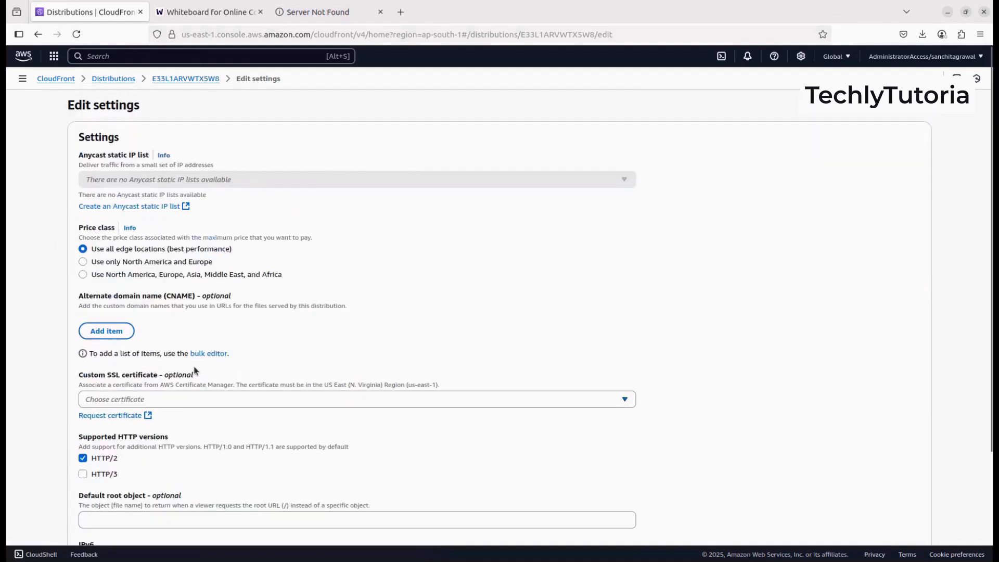
scroll(305, 381, down, 3)
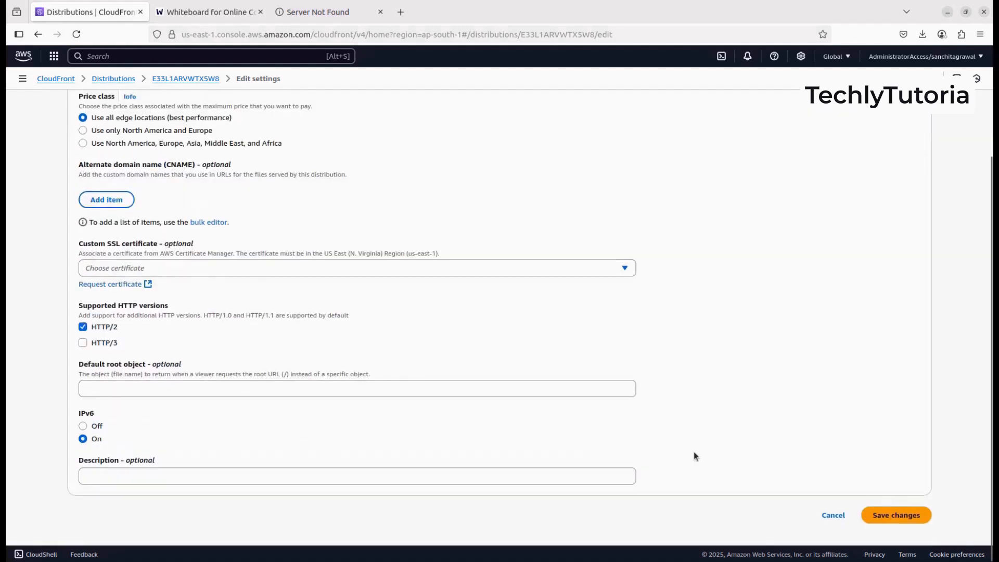
click(831, 515)
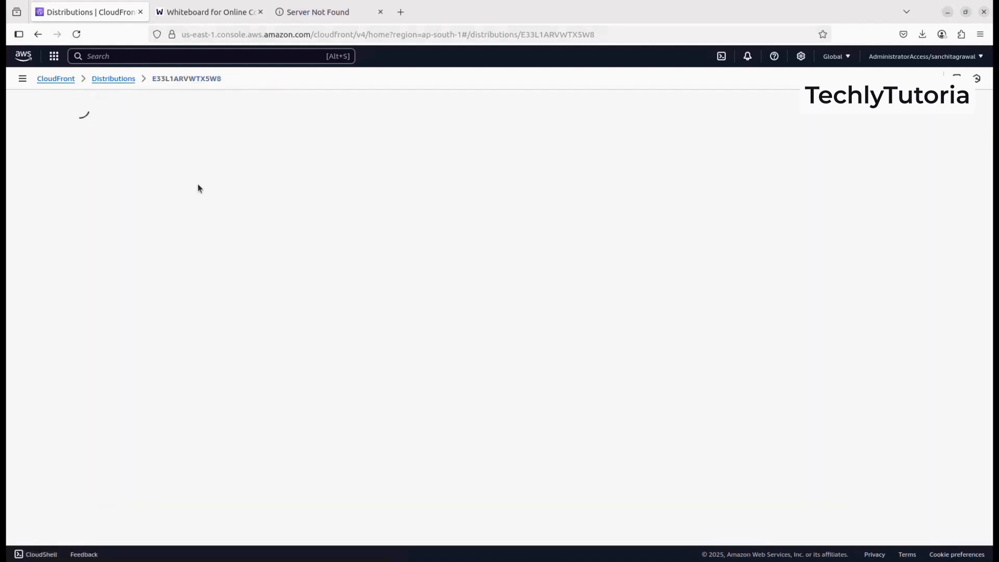
- Restrict the distribution geographically with an allow list containing only India and save the changes
click(148, 135)
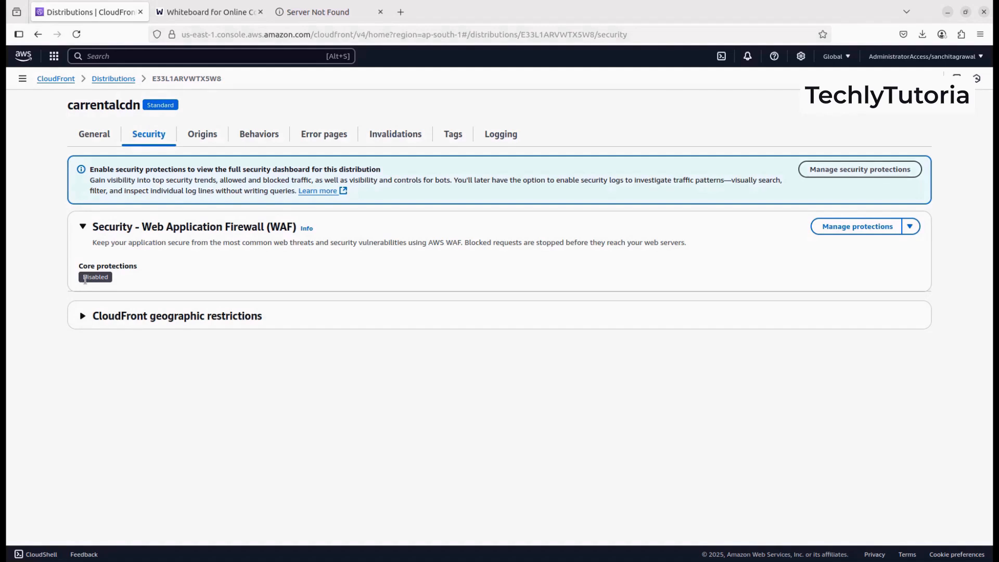
click(112, 319)
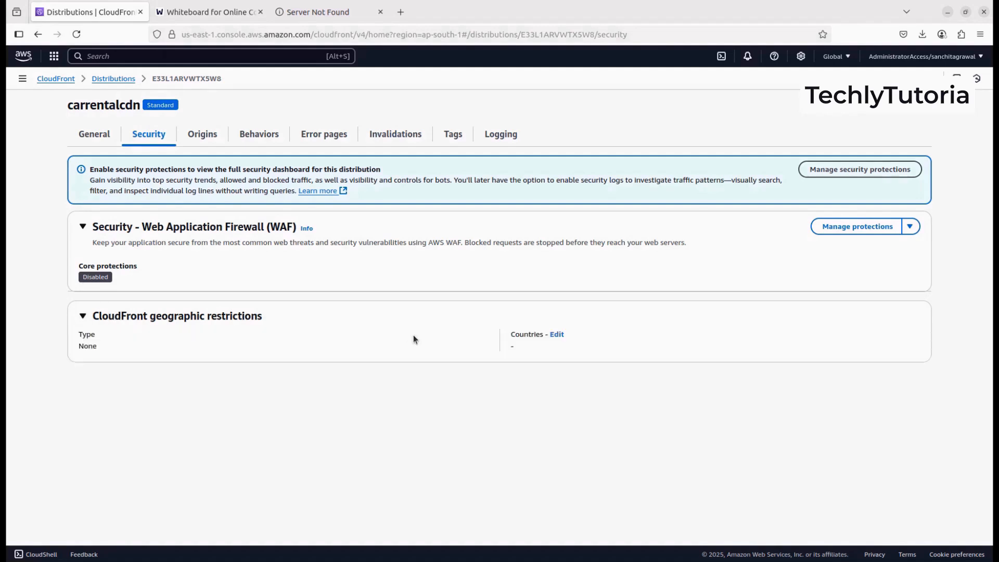
click(556, 335)
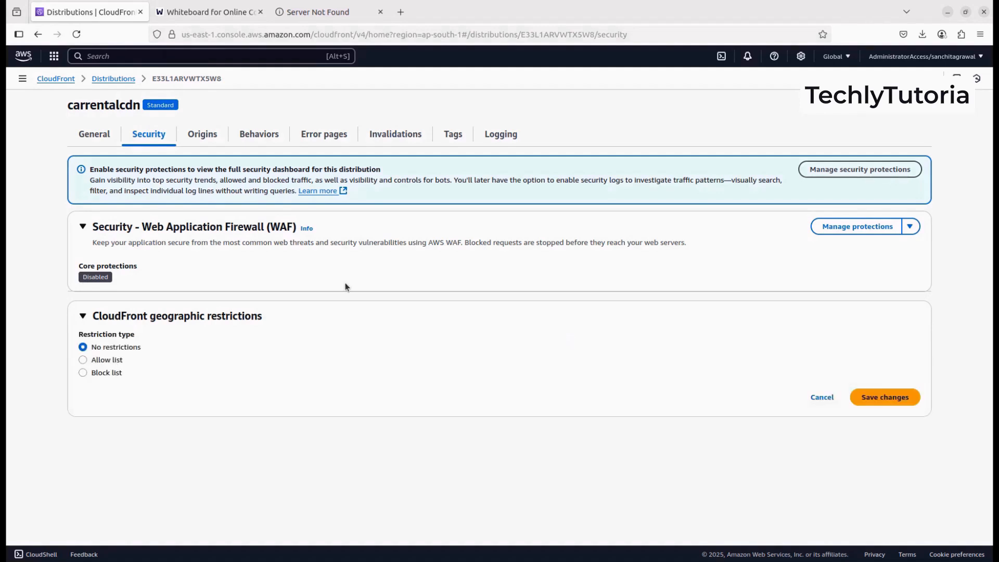
click(121, 360)
click(148, 419)
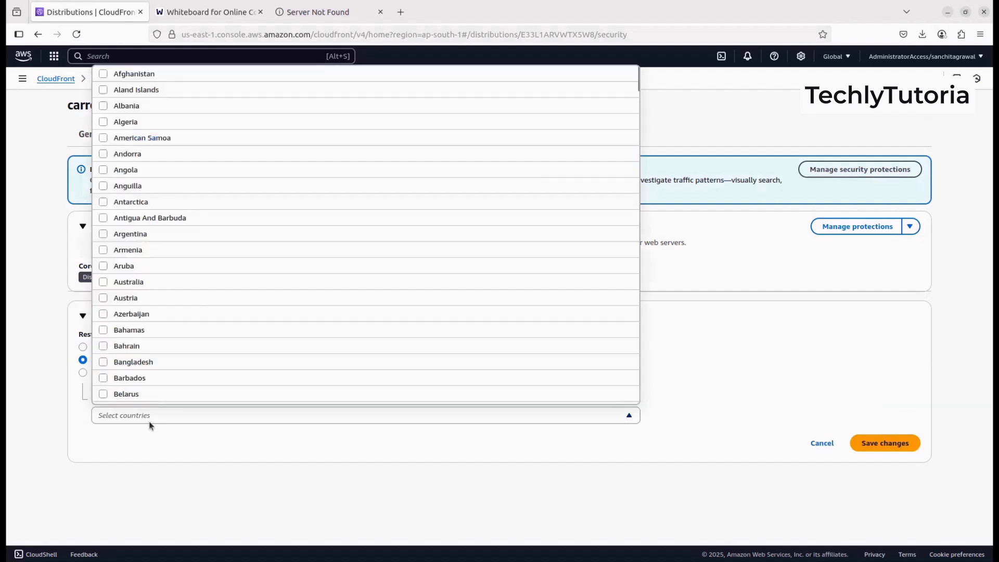
text(ind)
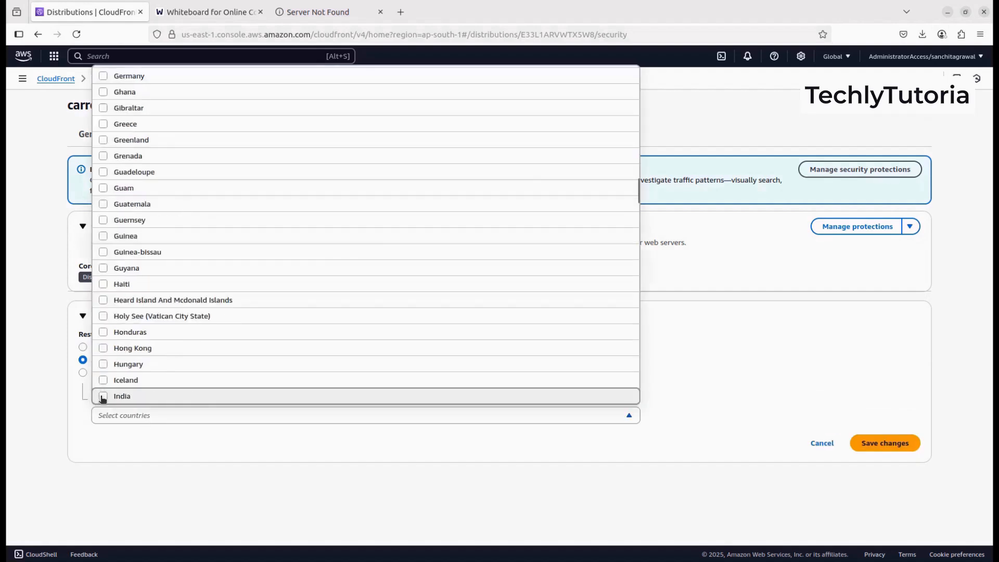
click(102, 396)
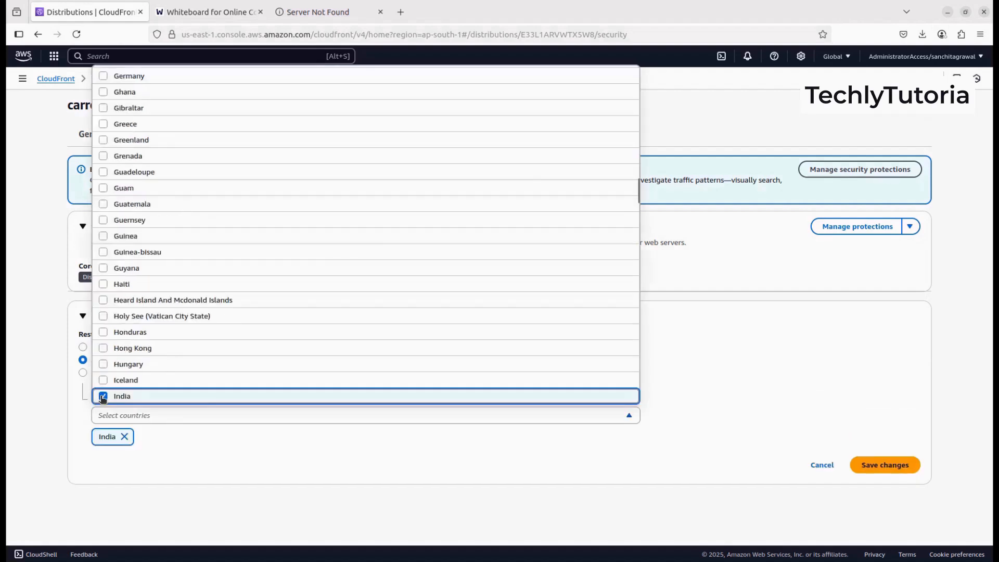
click(165, 438)
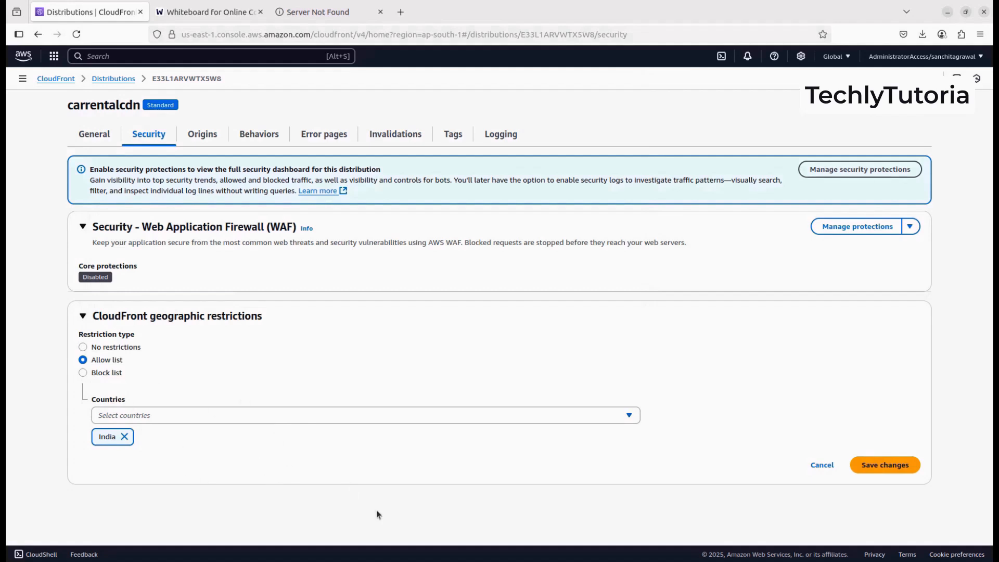
click(885, 464)
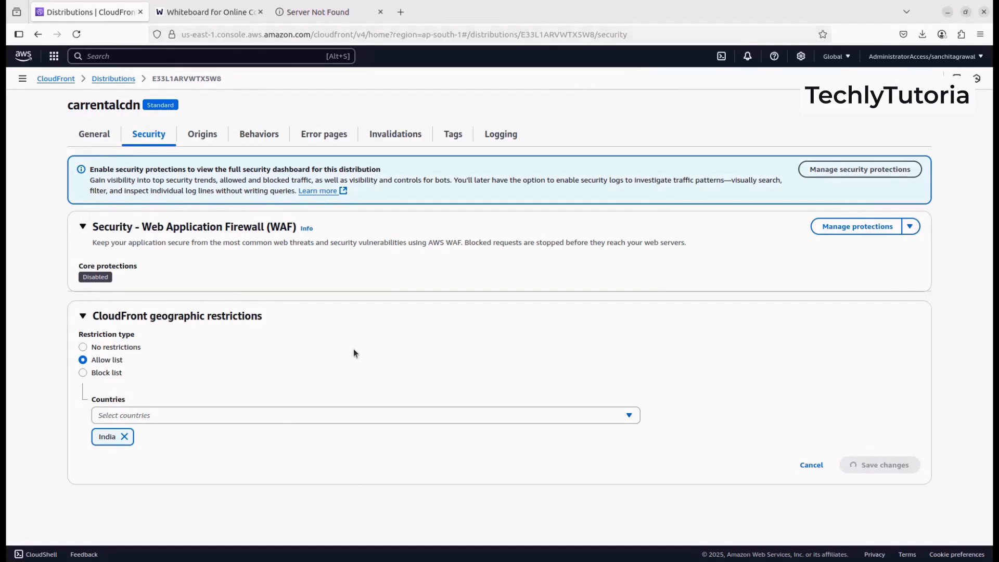
- Review the carrentalwebsiteprod origin's settings, including origin access control and Origin Shield, and leave without saving
click(196, 165)
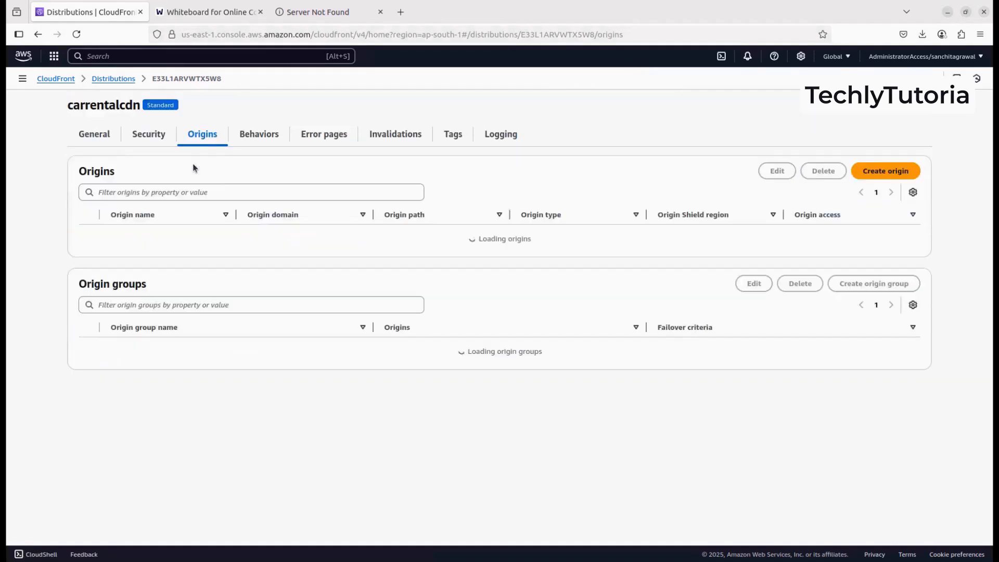
click(85, 237)
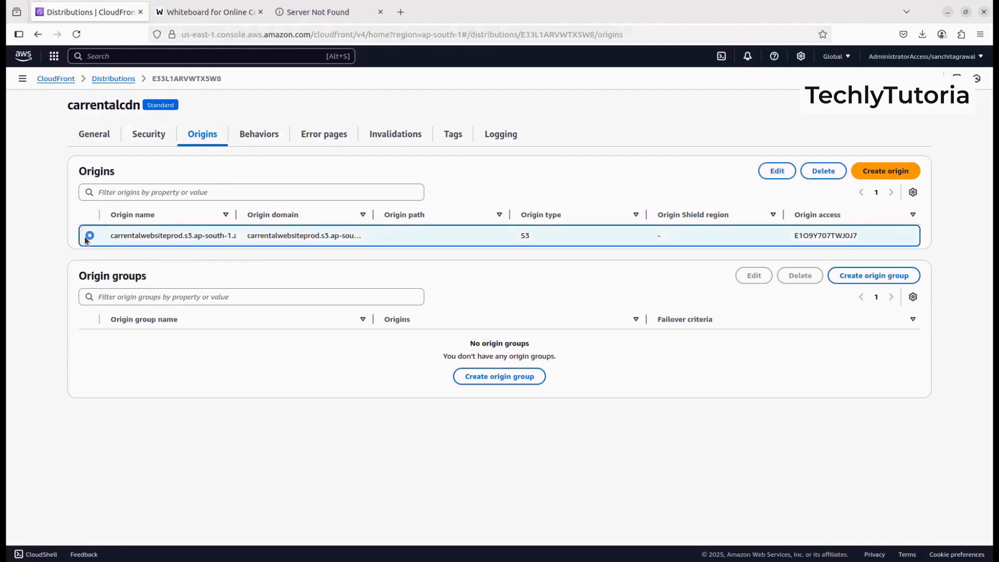
click(776, 171)
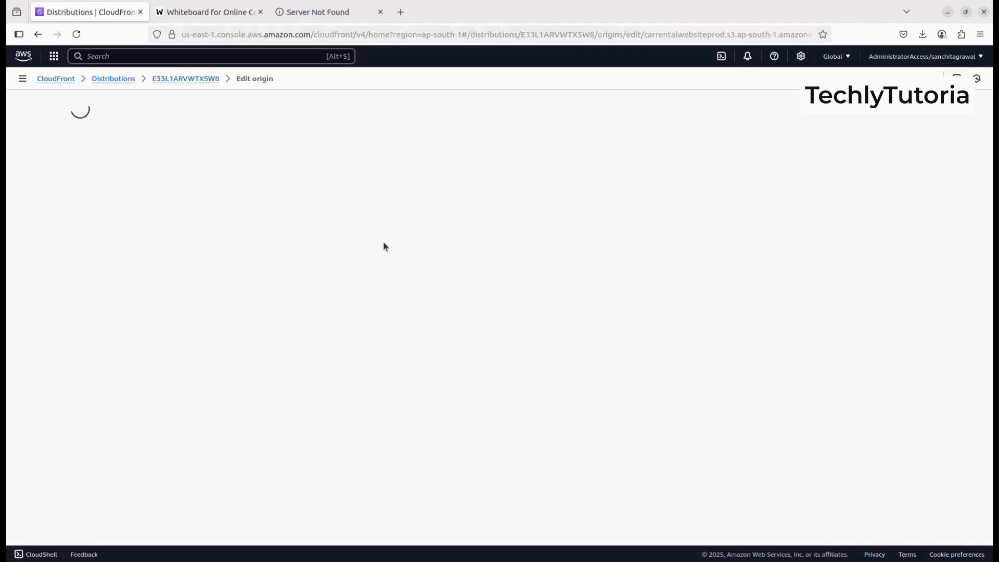
scroll(384, 245, down, 3)
scroll(384, 246, up, 3)
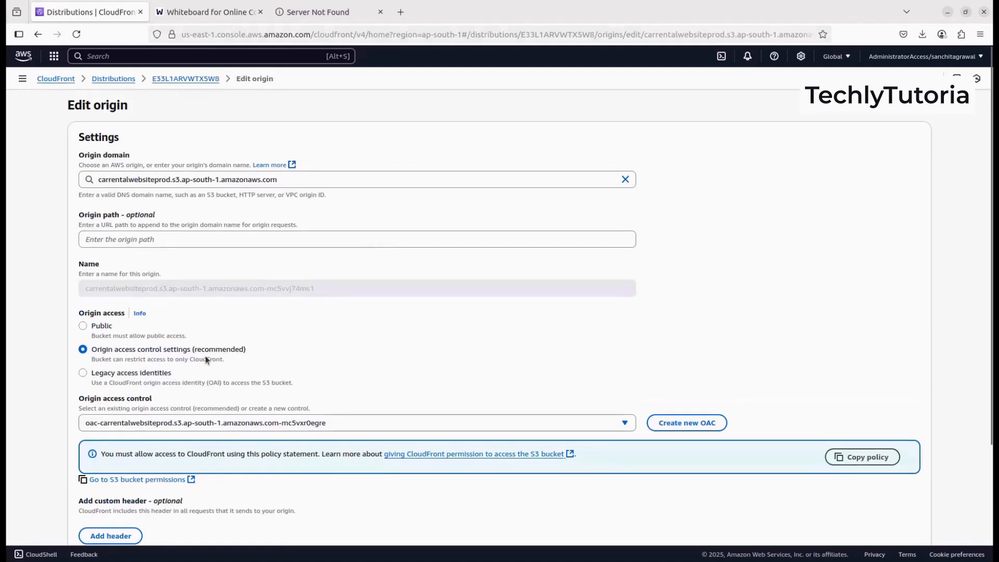
scroll(262, 340, down, 3)
scroll(262, 340, up, 2)
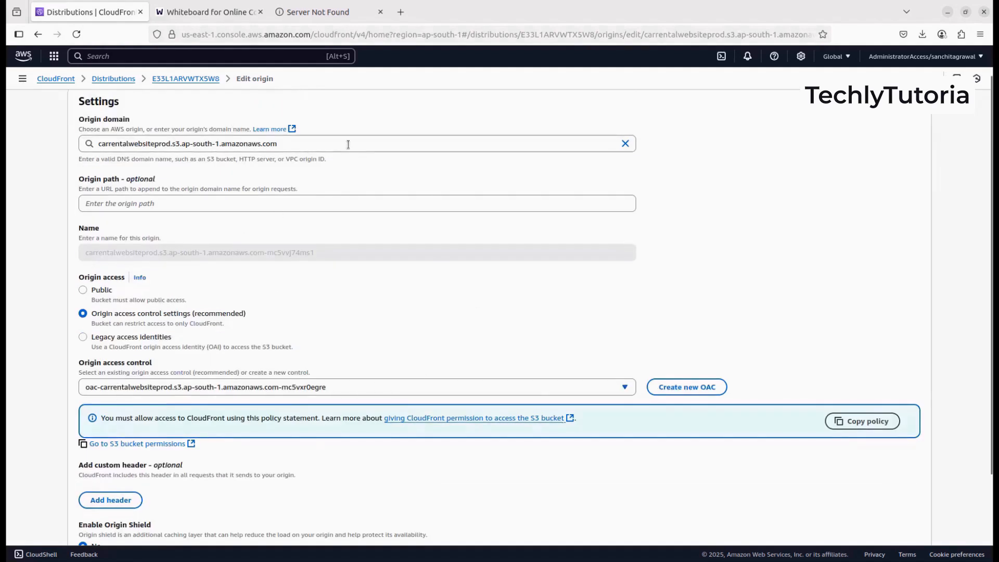
scroll(451, 216, down, 2)
click(839, 517)
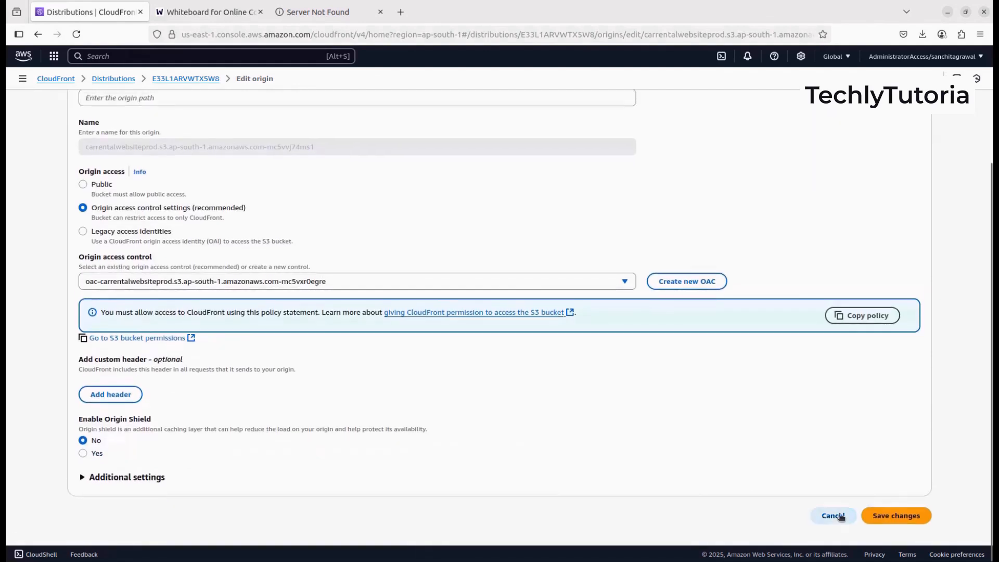
- Open the default behavior for editing and set its viewer protocol policy to Redirect HTTP to HTTPS
click(259, 135)
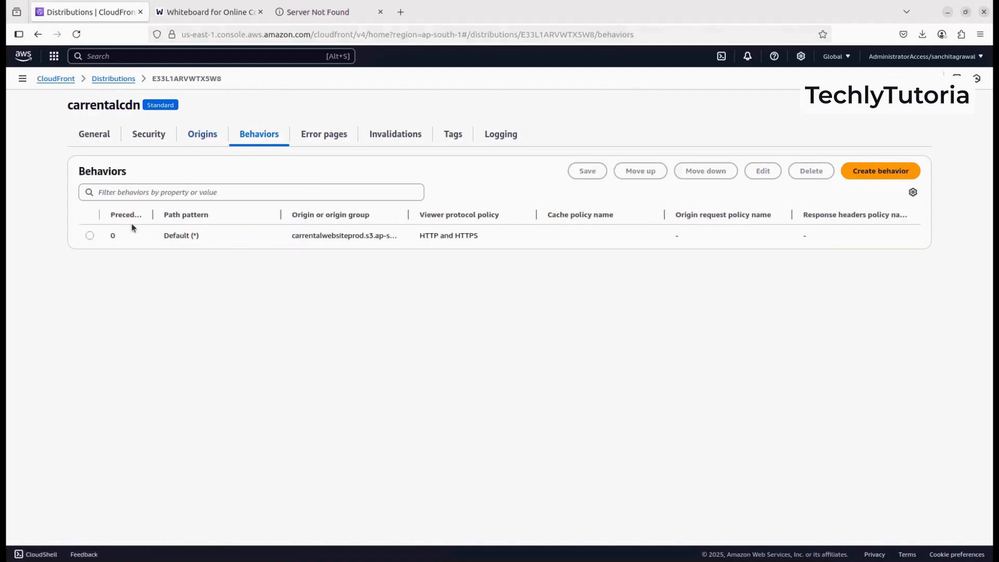
click(89, 236)
click(761, 176)
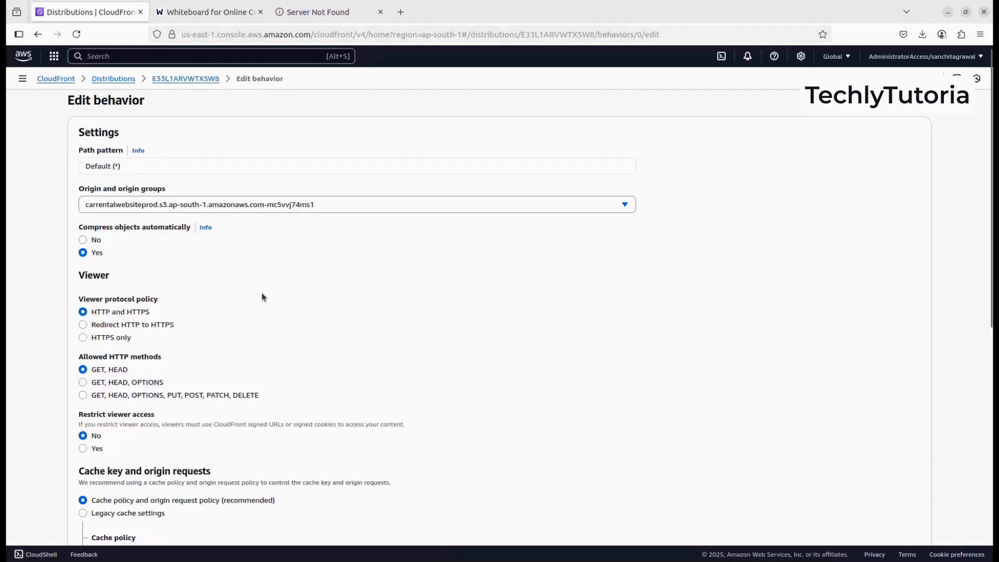
scroll(160, 307, down, 1)
click(115, 305)
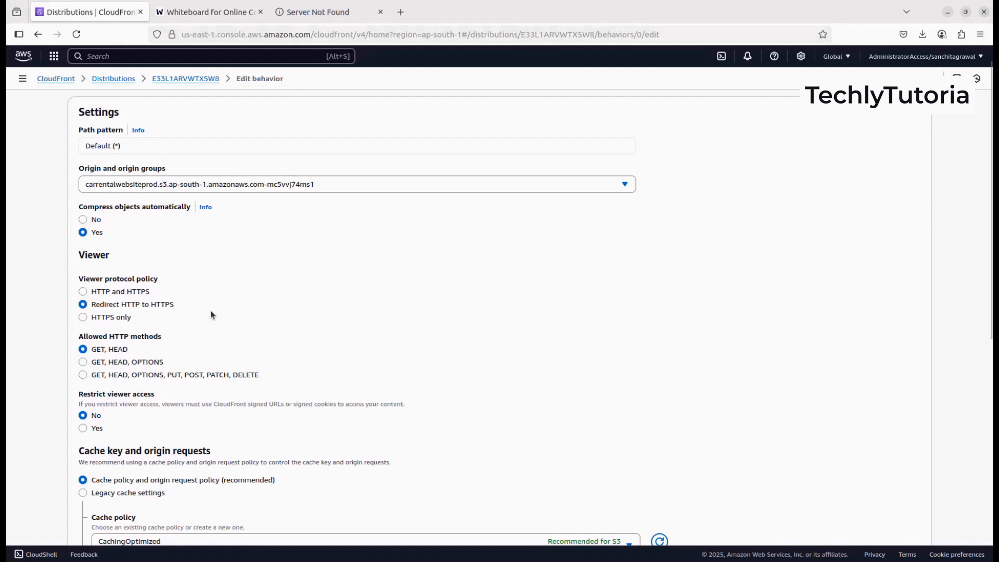
- Review the behavior's cache policy, request and response policies and function associations, and save the changes
scroll(210, 310, down, 3)
scroll(210, 311, down, 2)
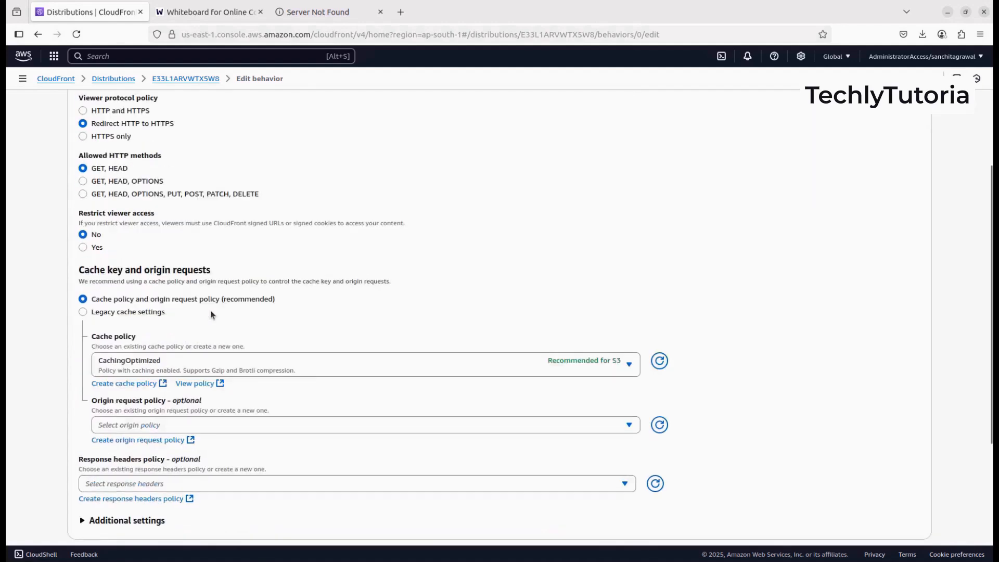
scroll(210, 310, down, 4)
scroll(210, 310, up, 10)
scroll(210, 310, down, 10)
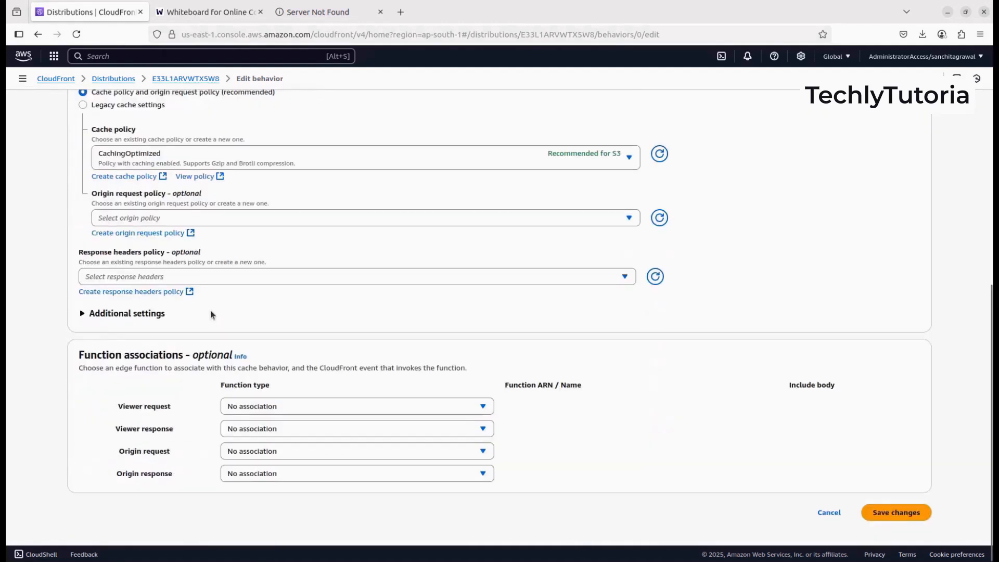
scroll(210, 310, up, 6)
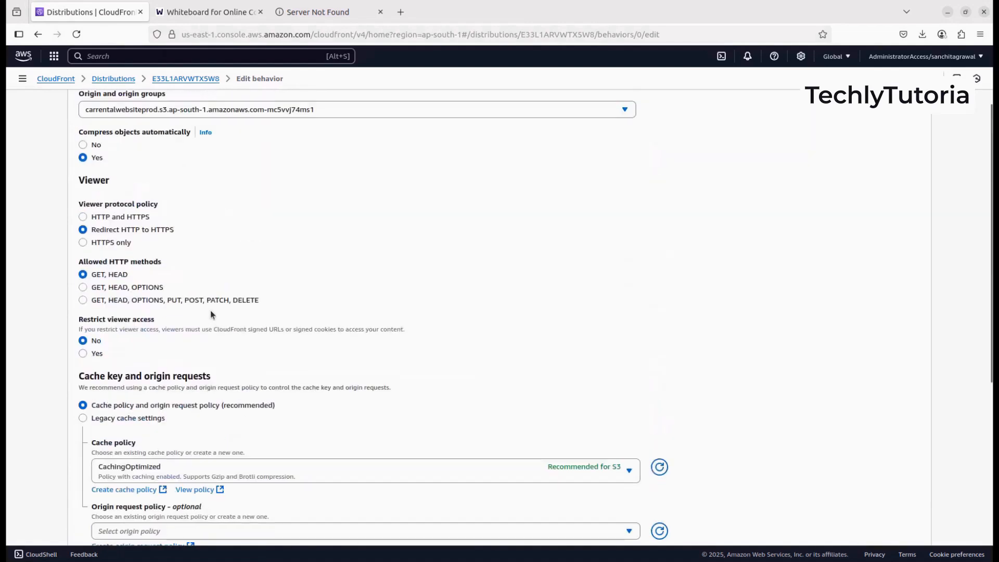
scroll(297, 385, down, 5)
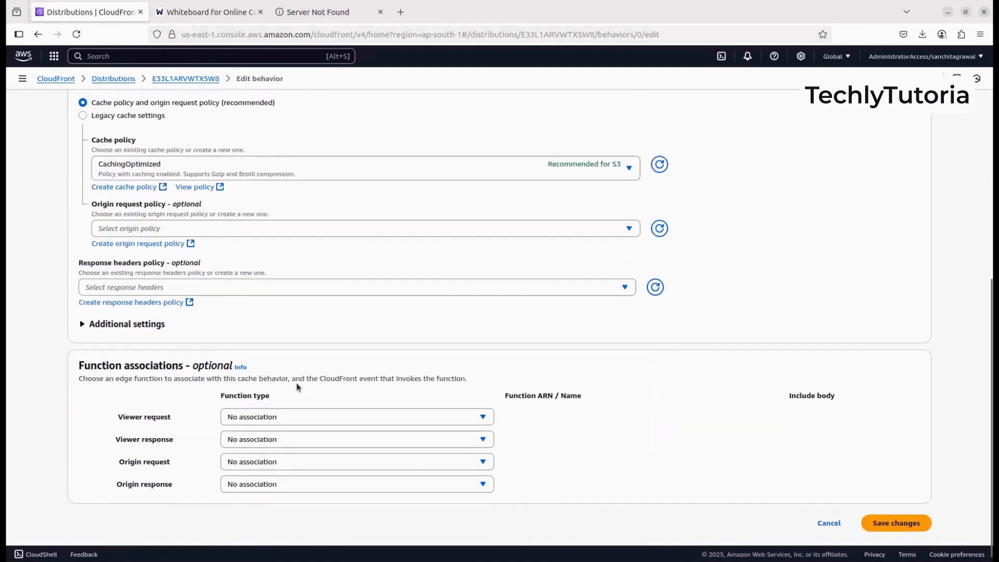
scroll(297, 386, up, 3)
scroll(297, 387, up, 5)
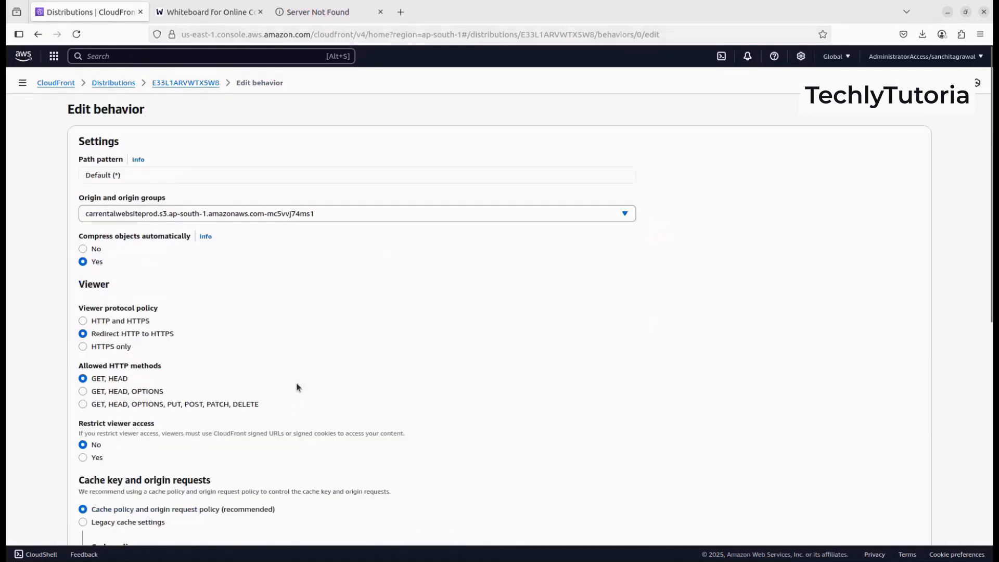
scroll(626, 411, down, 6)
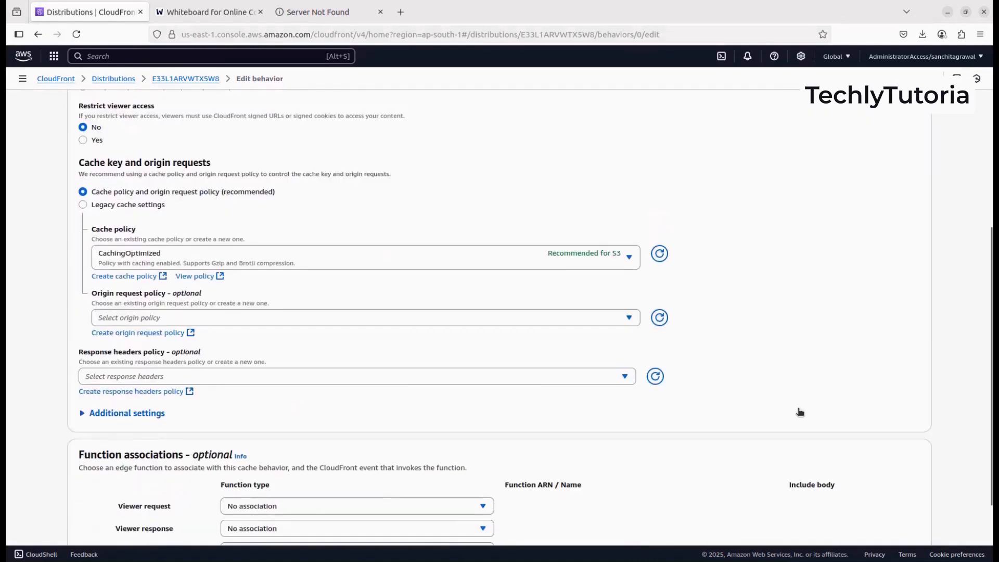
scroll(800, 413, down, 2)
click(890, 516)
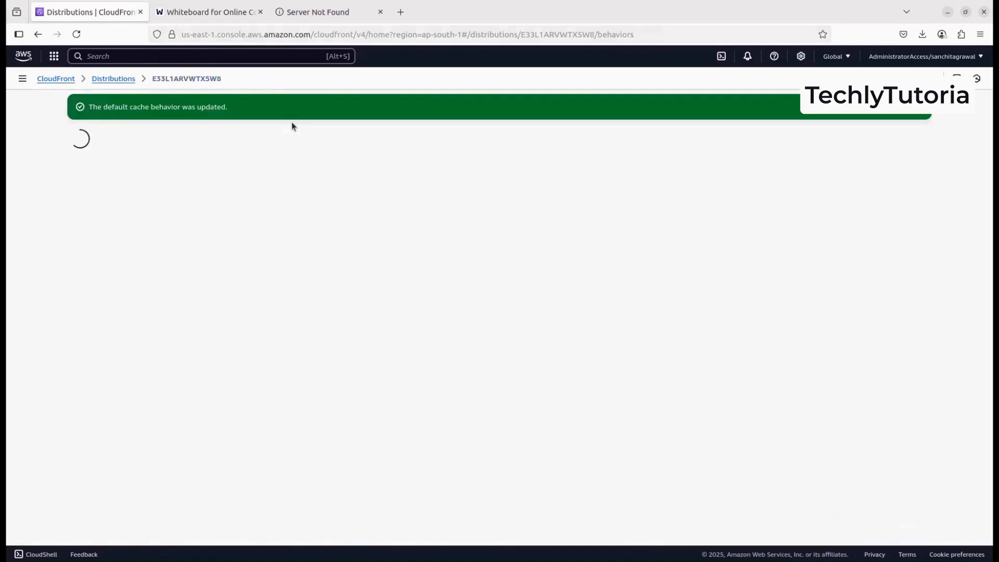
- Set the distribution's default root object to index.html in its general settings and save the changes
click(94, 164)
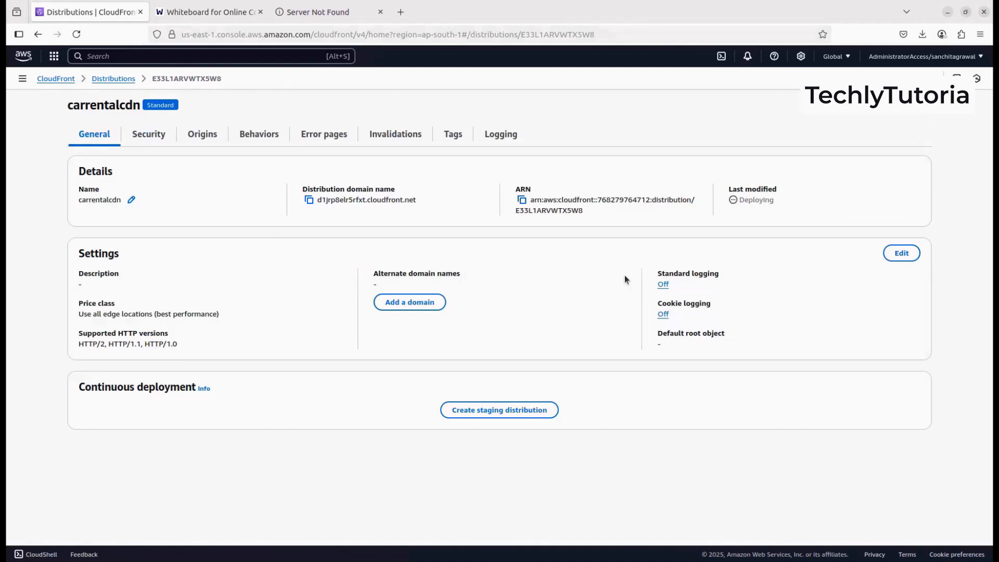
click(898, 255)
scroll(485, 354, down, 3)
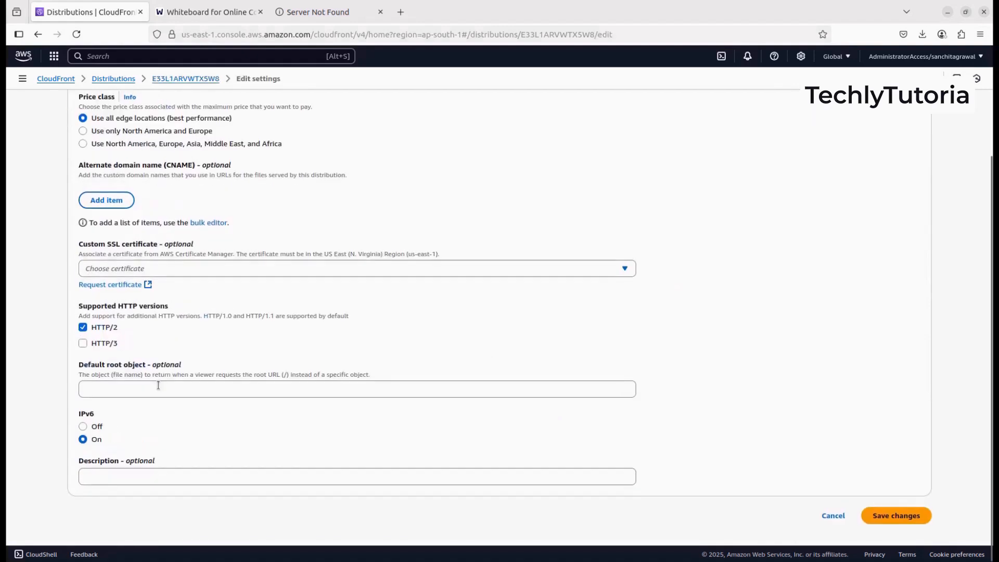
click(126, 390)
text(i)
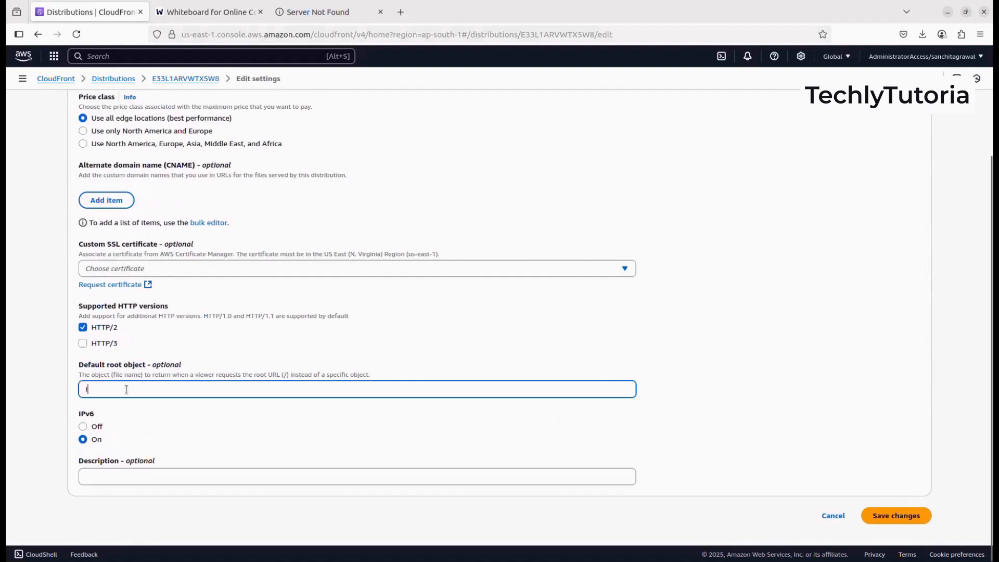
text(ndex.html)
click(905, 519)
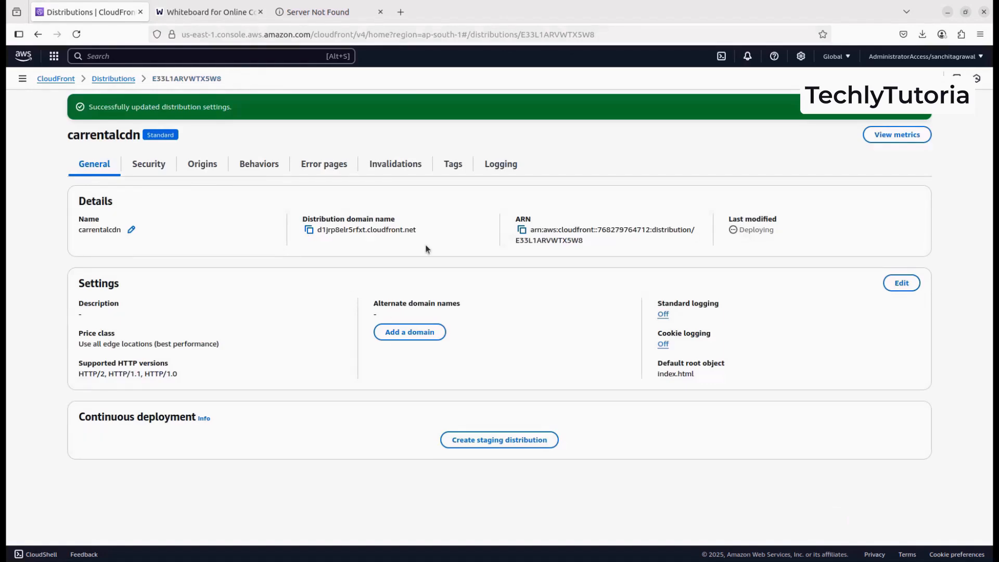
- Switch to the browser tab with the distribution domain and reload it until the car rental website loads
click(305, 24)
key(F5)
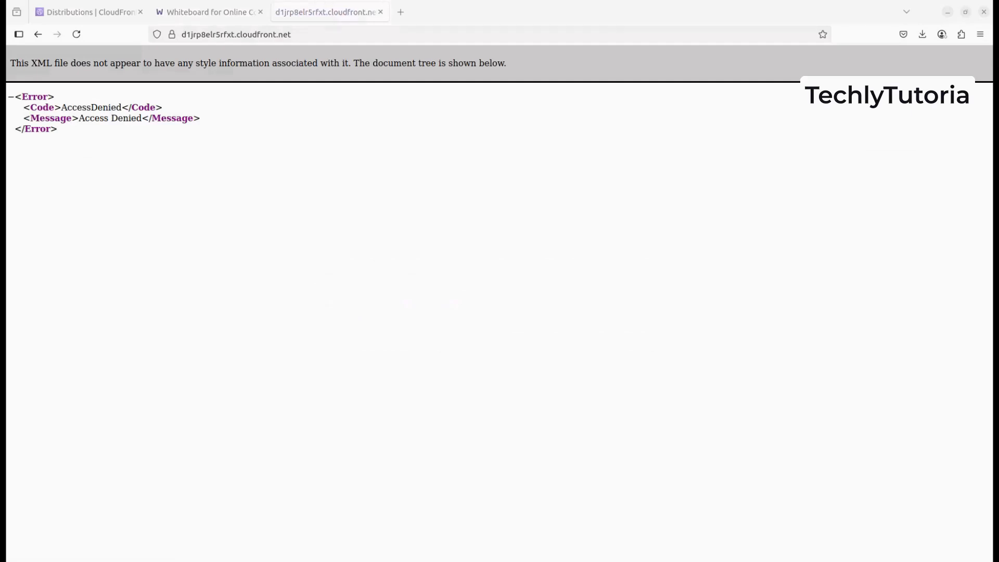
key(F5)
scroll(366, 181, down, 4)
key(F5)
click(78, 41)
- Look through the car rental website's home page and check the CloudFront domain in its address
scroll(129, 167, down, 6)
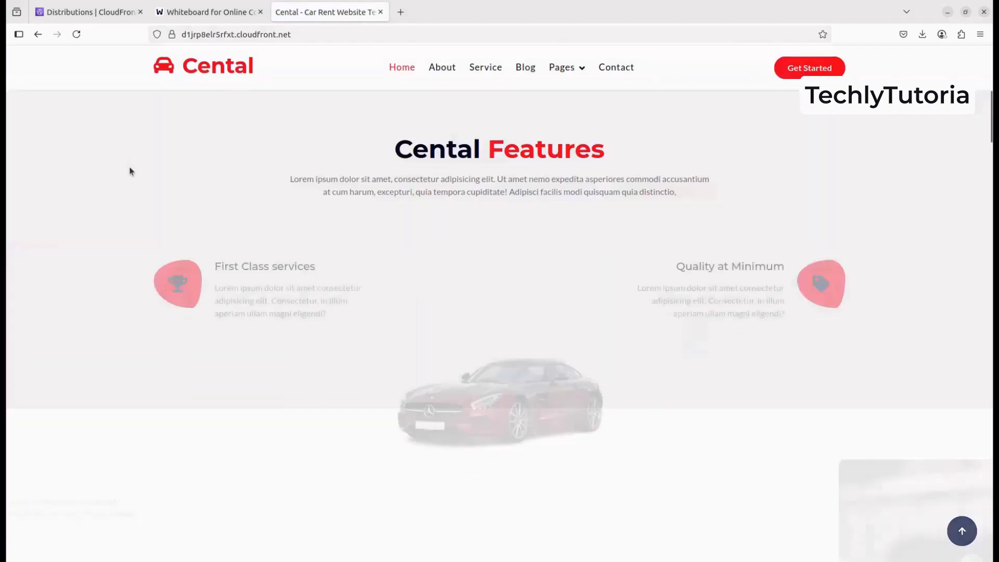
scroll(129, 167, down, 15)
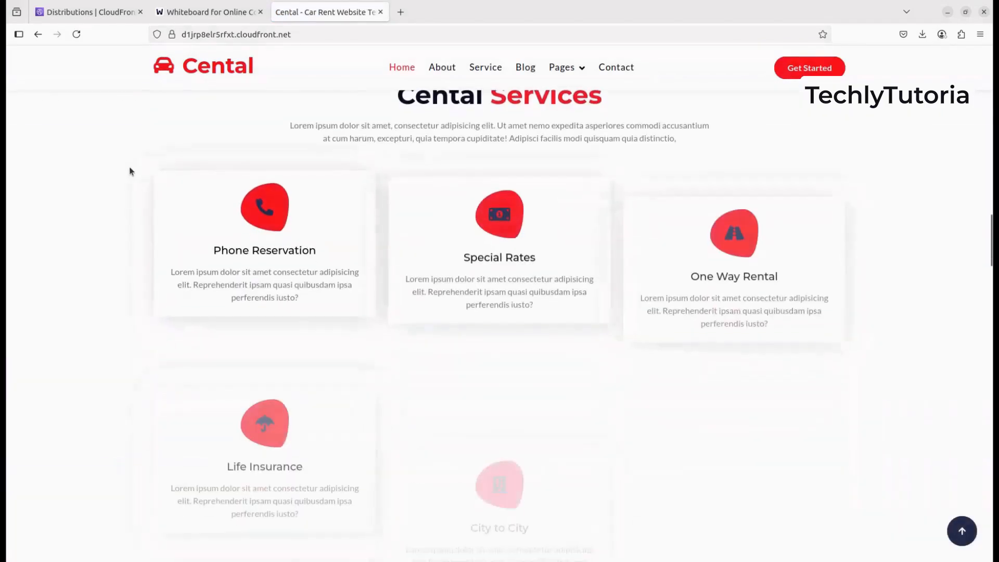
scroll(129, 169, up, 20)
double_click(206, 35)
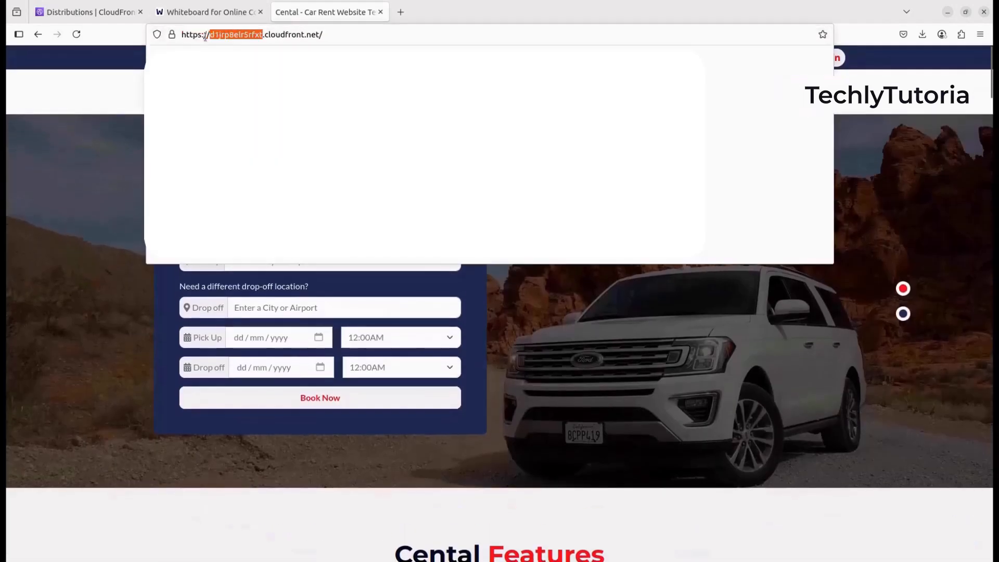
click(341, 35)
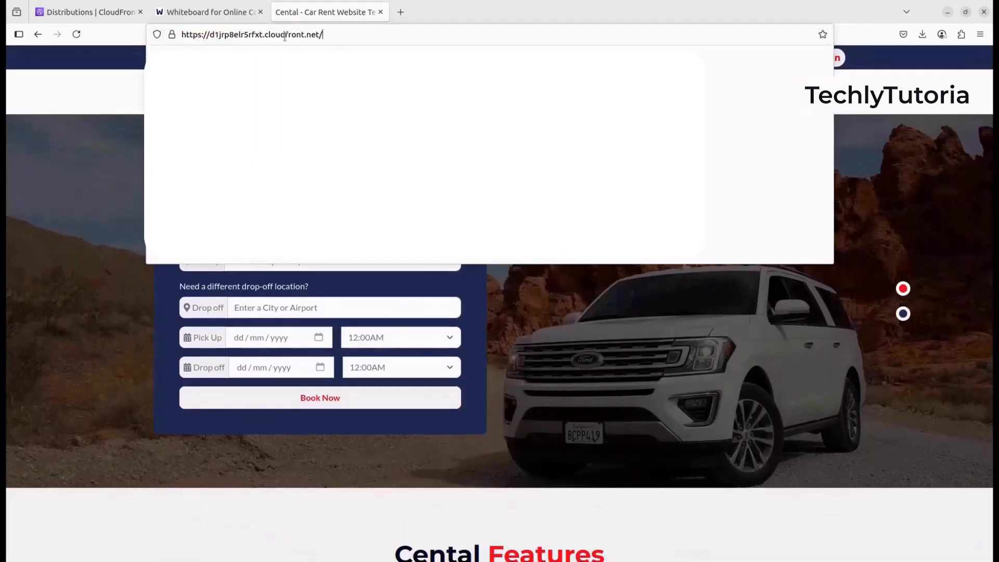
double_click(223, 35)
click(378, 32)
key(ctrl+a)
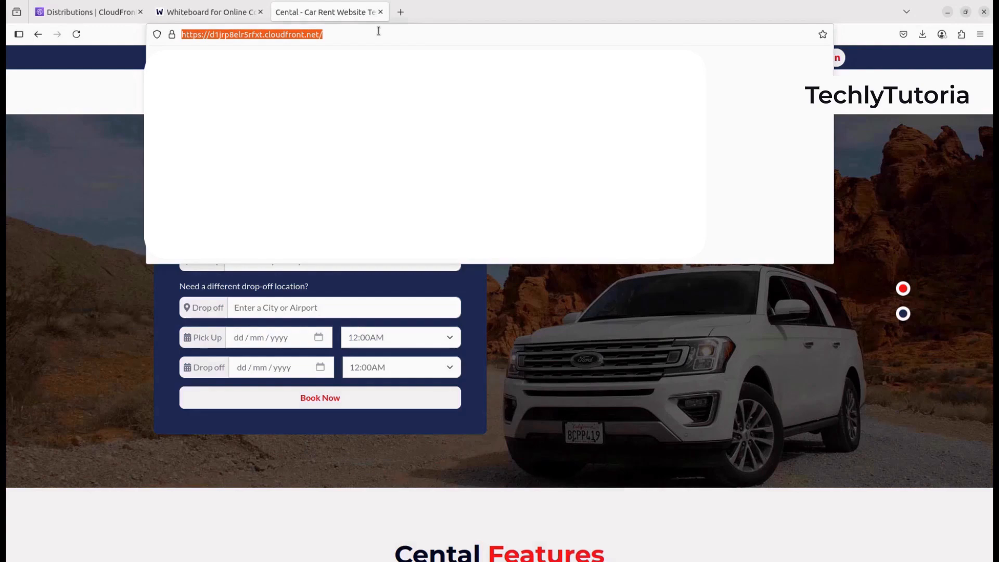
click(127, 286)
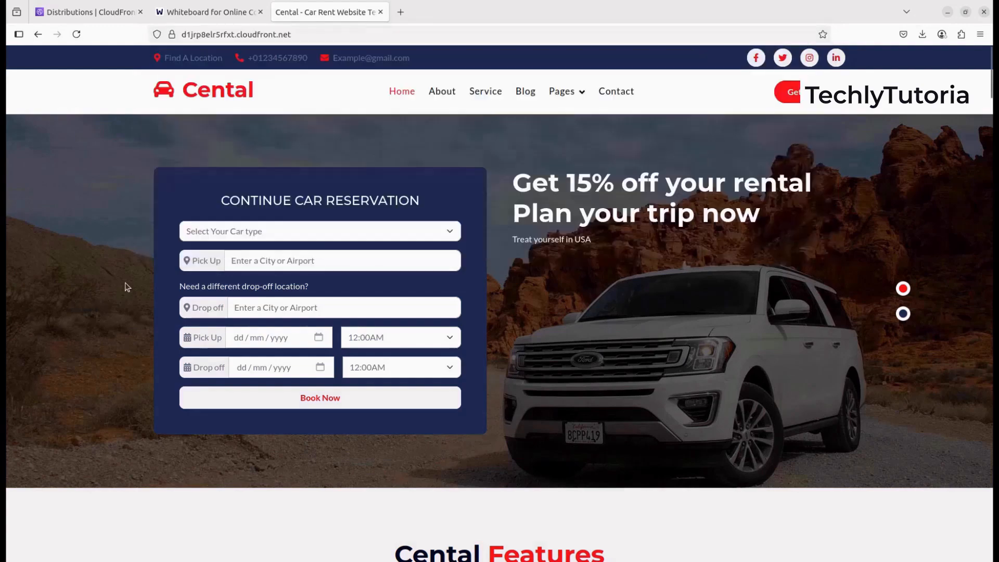
scroll(230, 270, down, 8)
scroll(231, 270, up, 8)
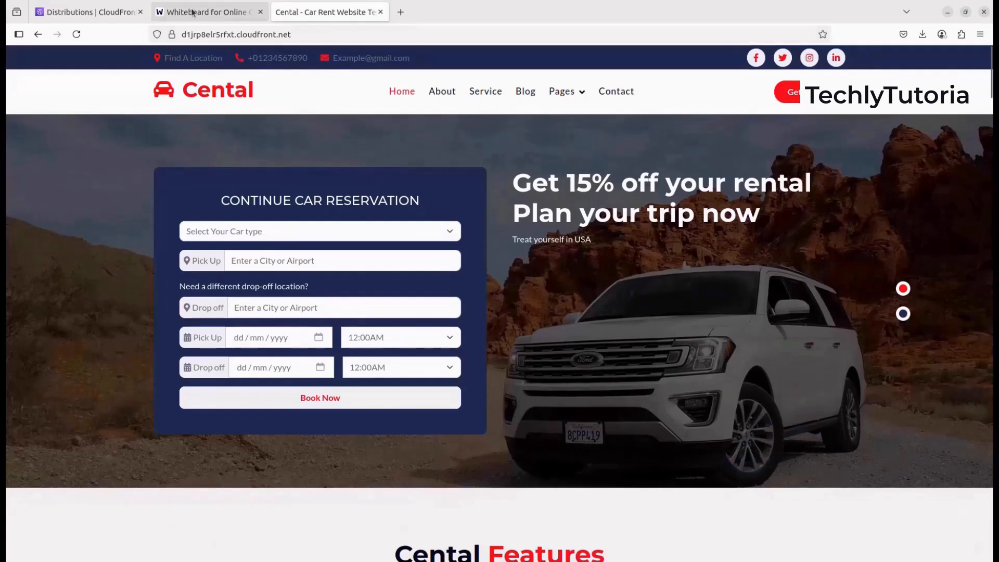
- Copy the subdomain from the website's address and search for it on the CloudFront distribution's page
double_click(212, 34)
key(ctrl+c)
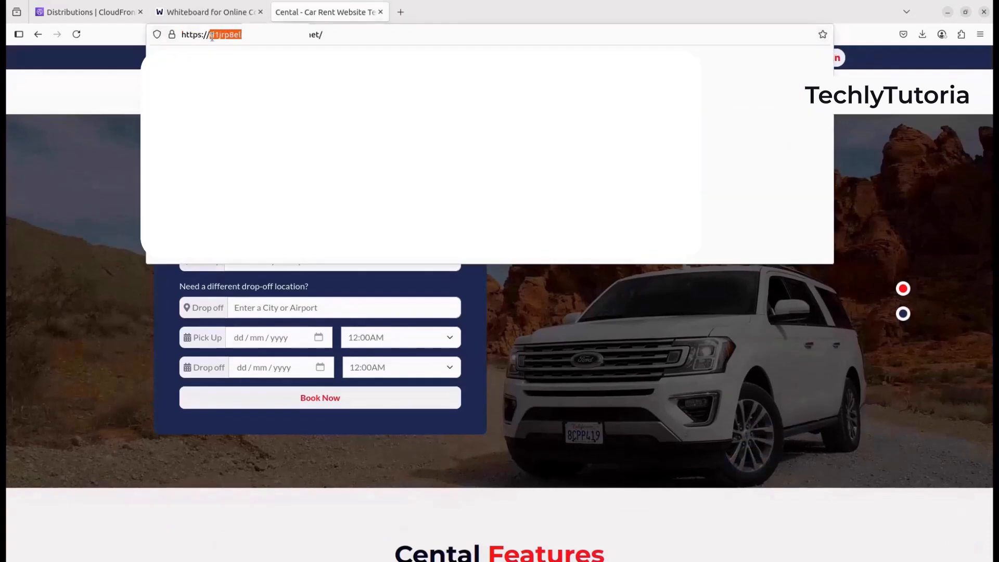
click(100, 13)
key(ctrl+f)
key(ctrl+v)
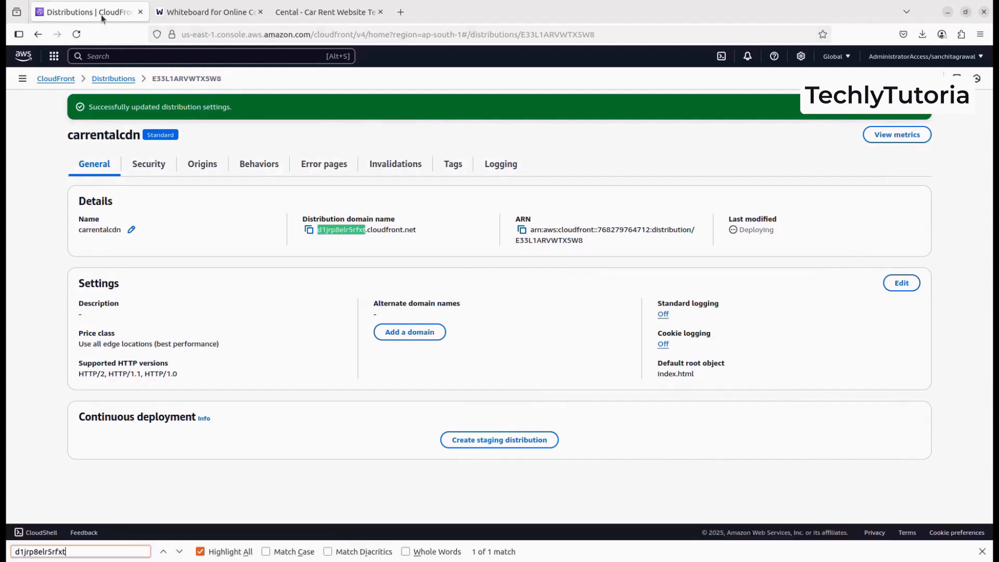
click(347, 239)
key(ctrl+c)
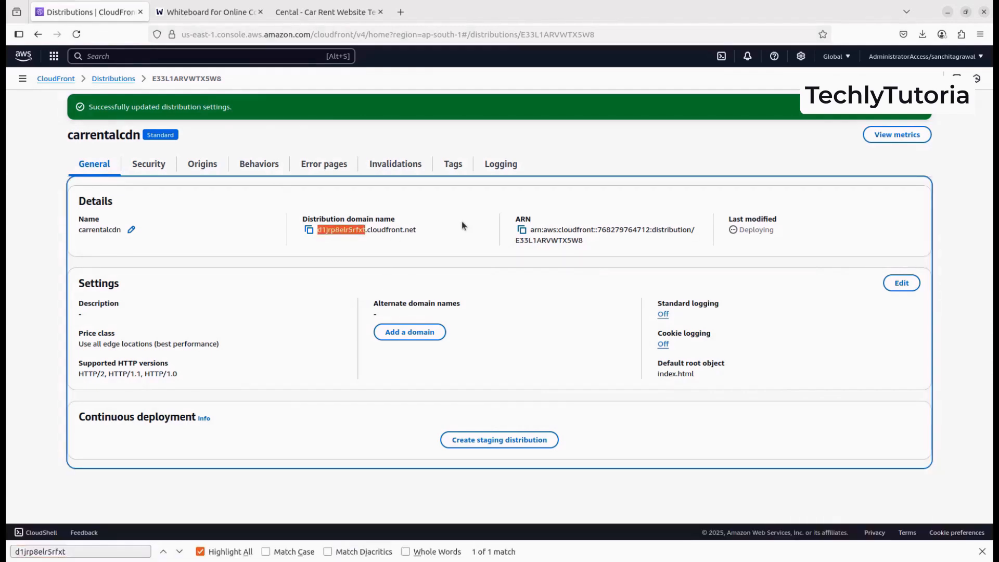
- Review the deployment architecture diagram on the whiteboard and the distribution's security and origin access settings, leaving the origin unchanged
click(205, 14)
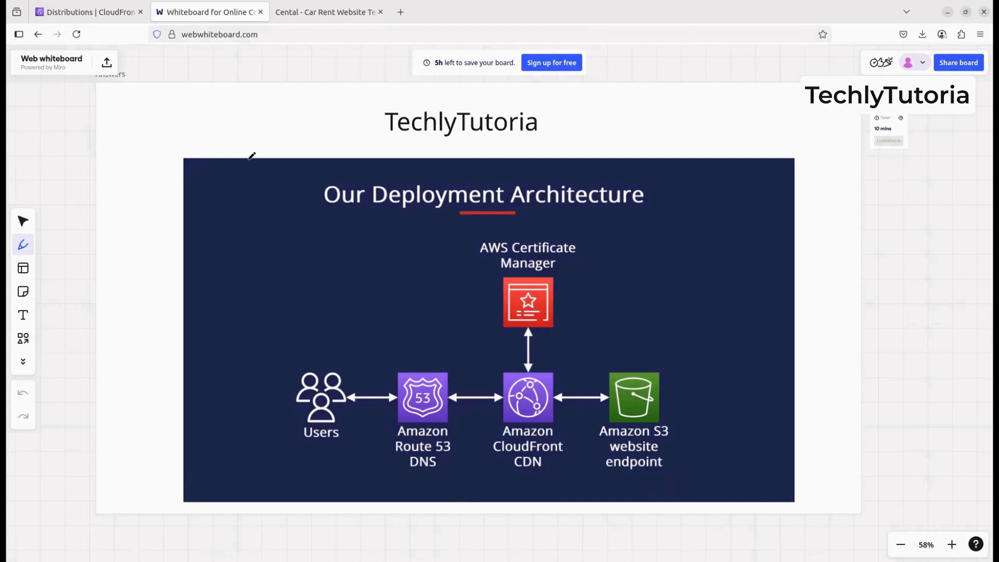
click(96, 12)
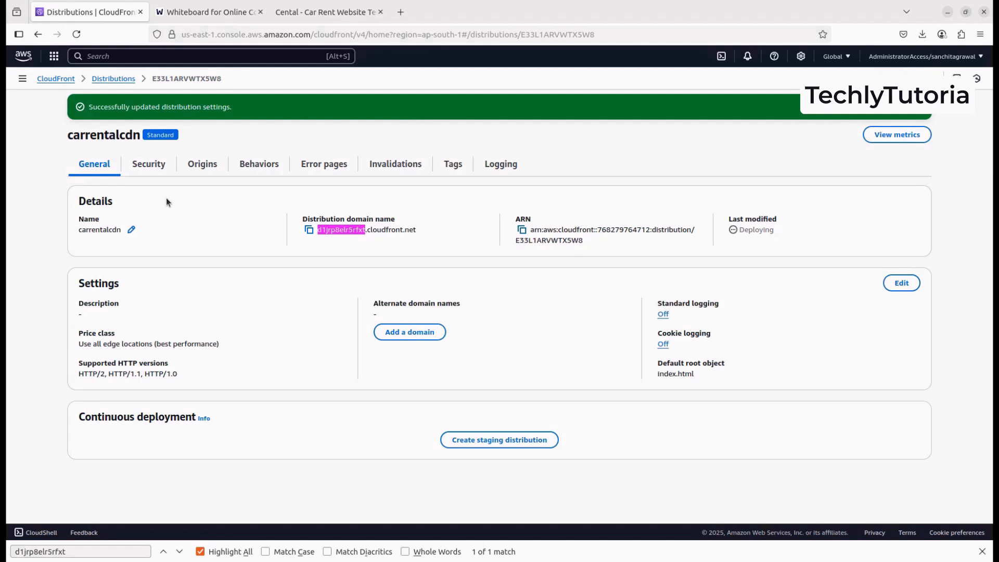
click(155, 165)
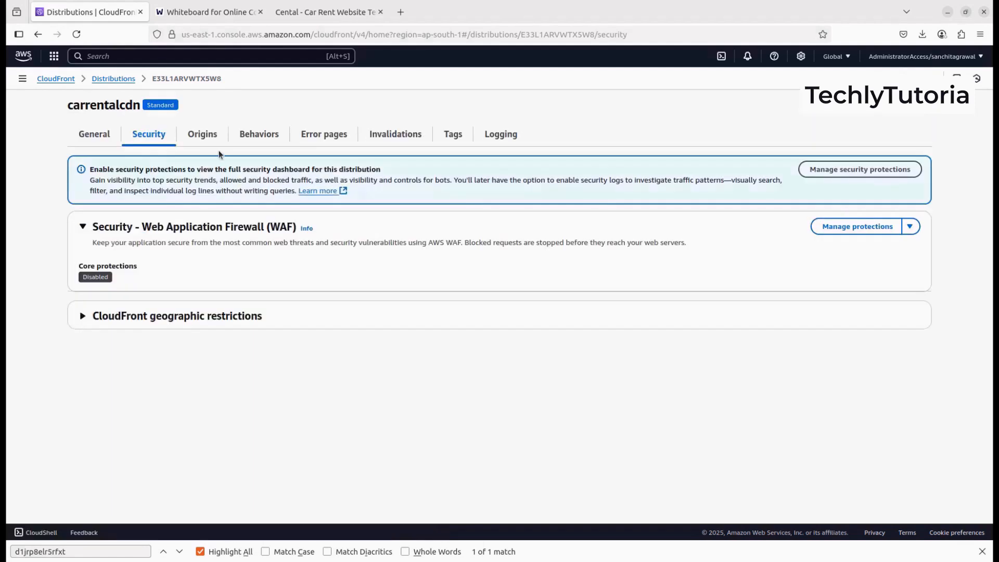
click(210, 135)
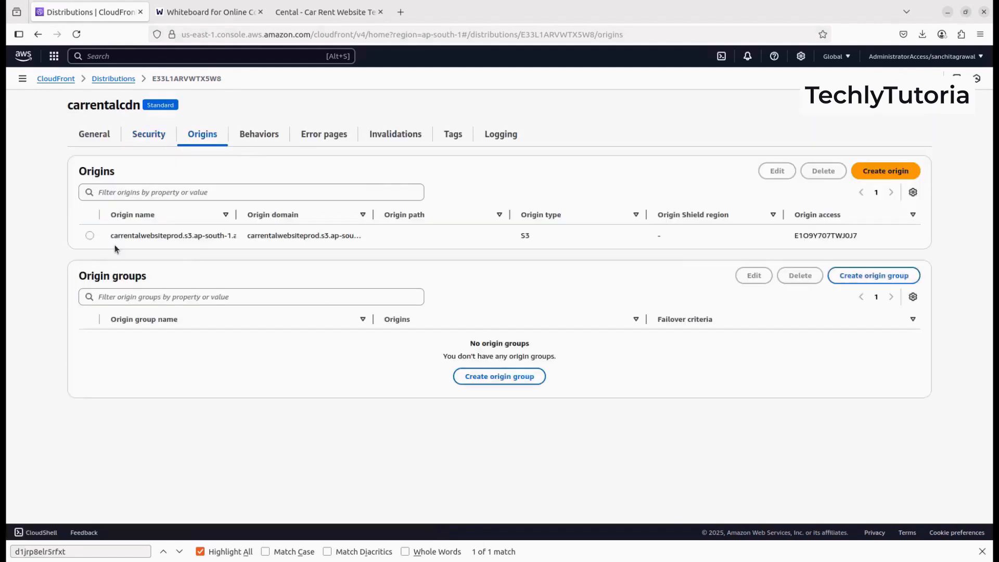
click(92, 236)
click(773, 169)
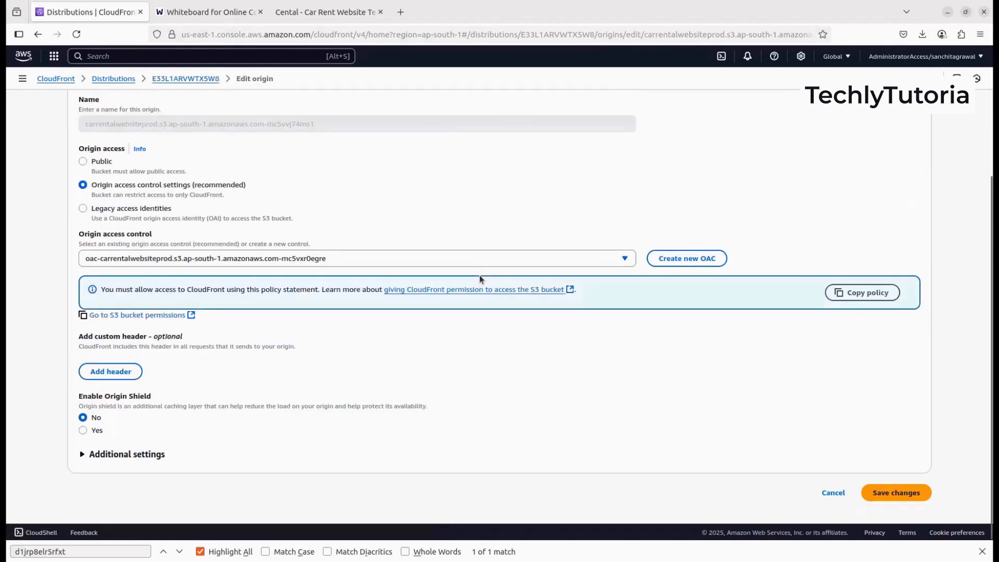
scroll(479, 280, down, 3)
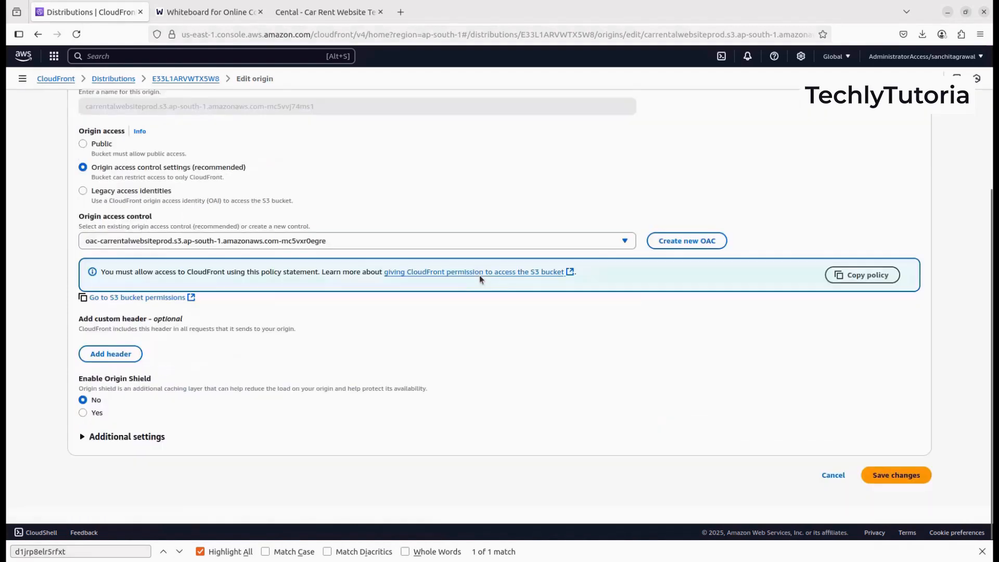
click(832, 494)
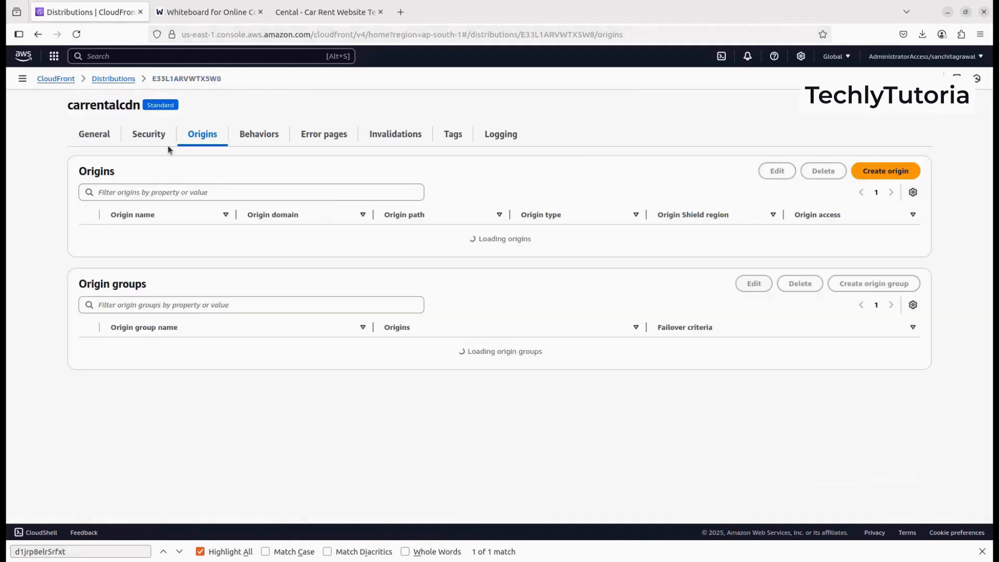
- Open the distribution's general settings for editing and select an existing custom SSL certificate
click(102, 135)
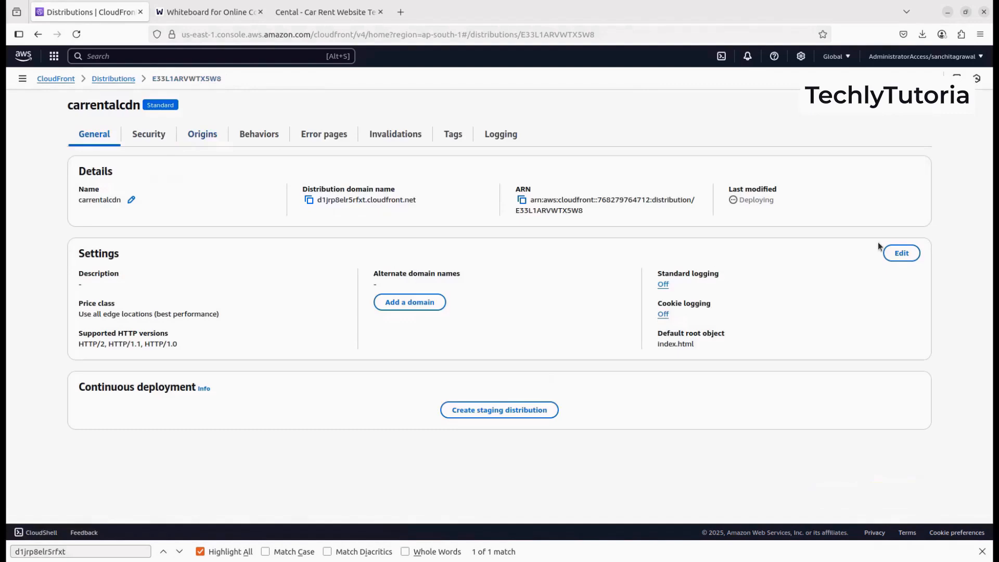
click(901, 253)
scroll(498, 260, down, 4)
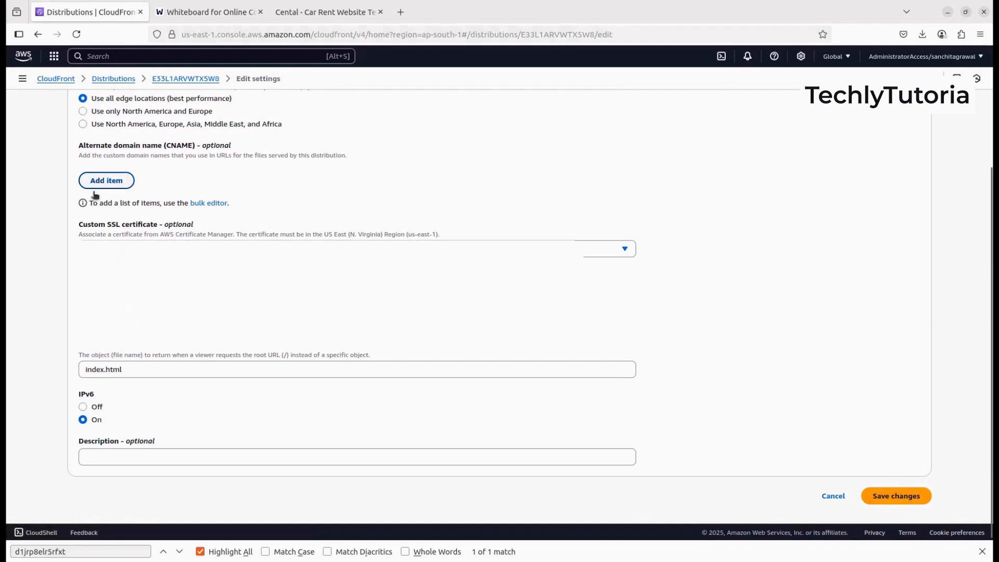
click(159, 249)
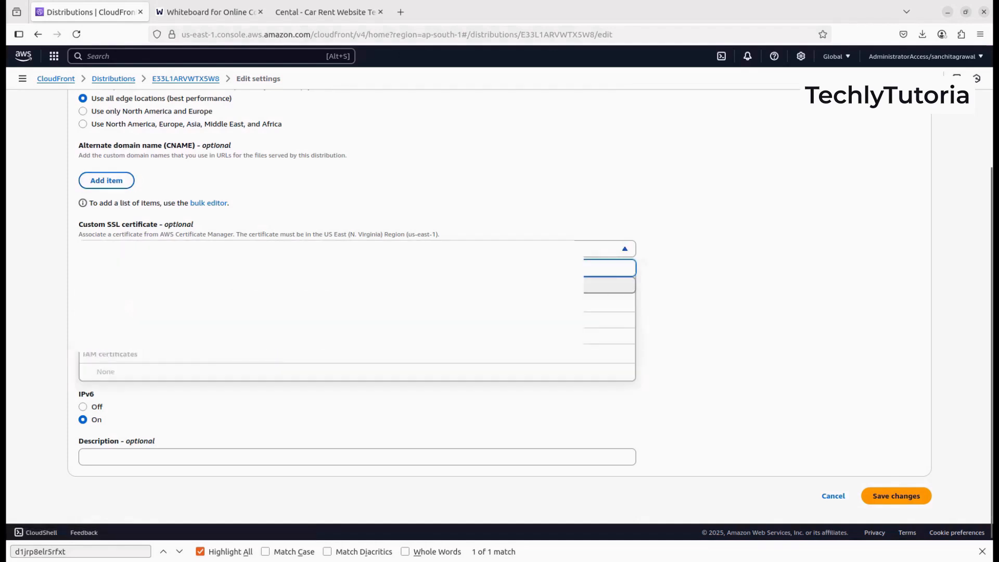
click(174, 320)
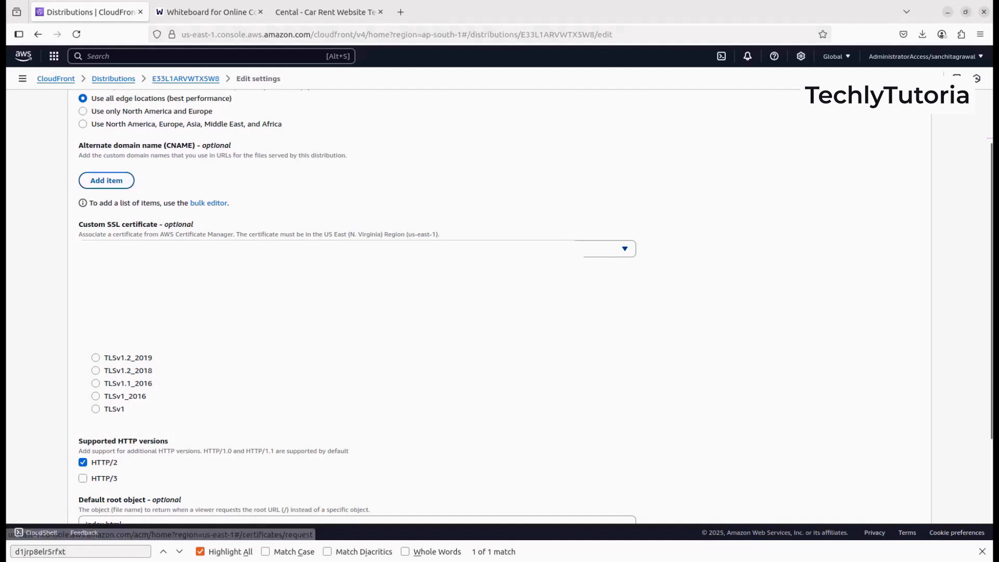
- Start a public certificate request in AWS Certificate Manager, enter mywebsite.com as the fully qualified domain name and copy it
click(164, 269)
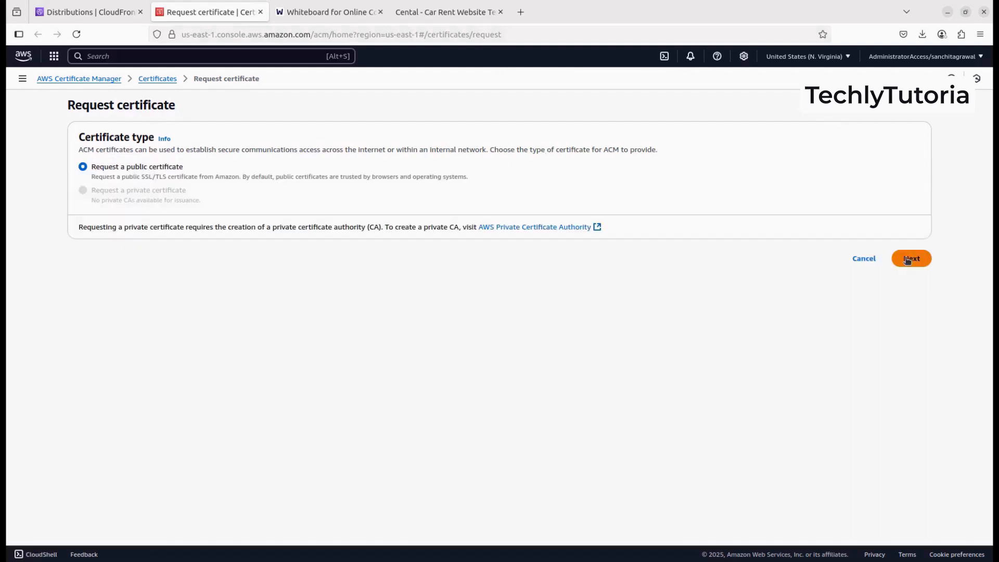
click(908, 259)
click(159, 189)
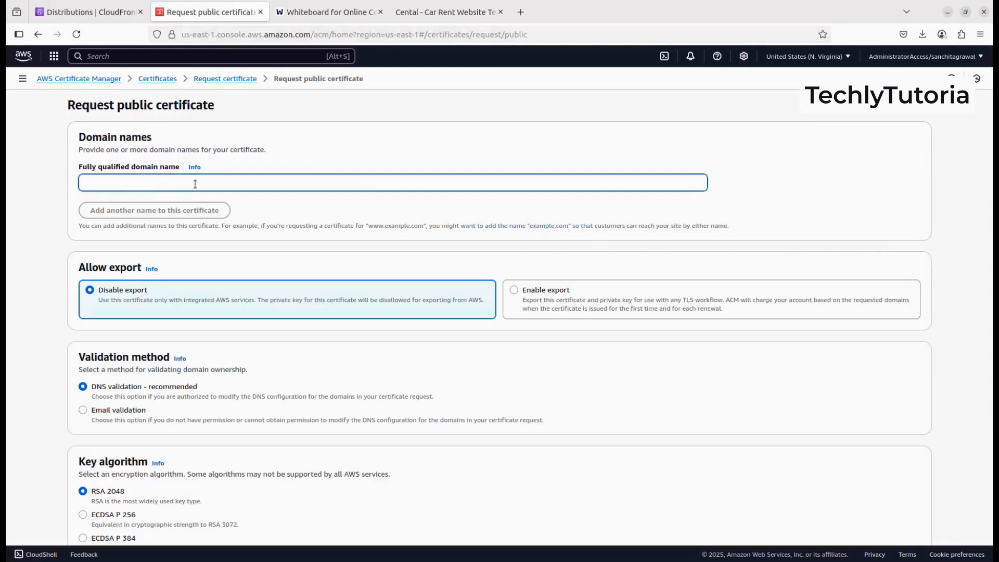
text(mywebsite.com)
key(ctrl+a)
key(ctrl+c)
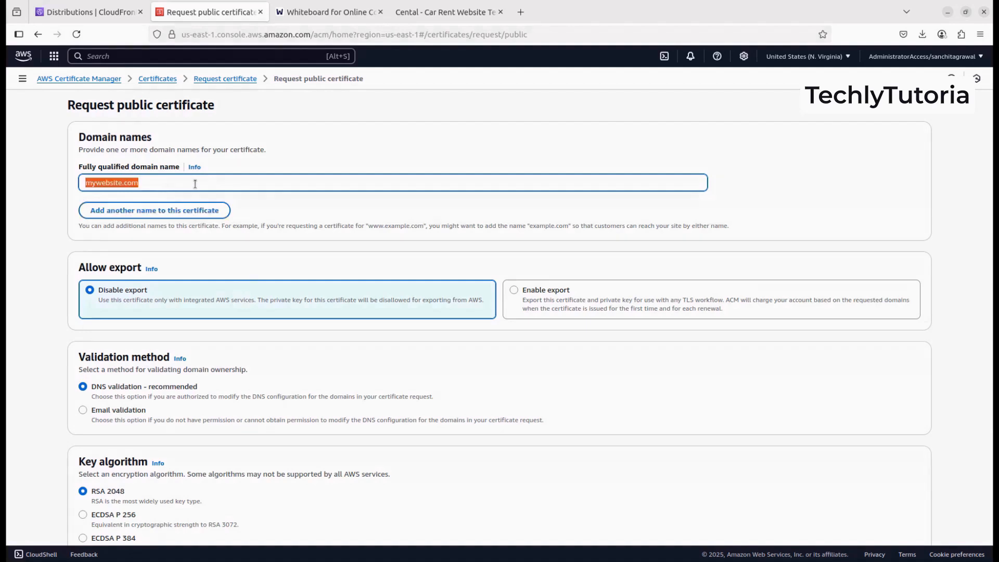
- Add *.mywebsite.com and *.app.mywebsite.com as additional names on the certificate
click(146, 210)
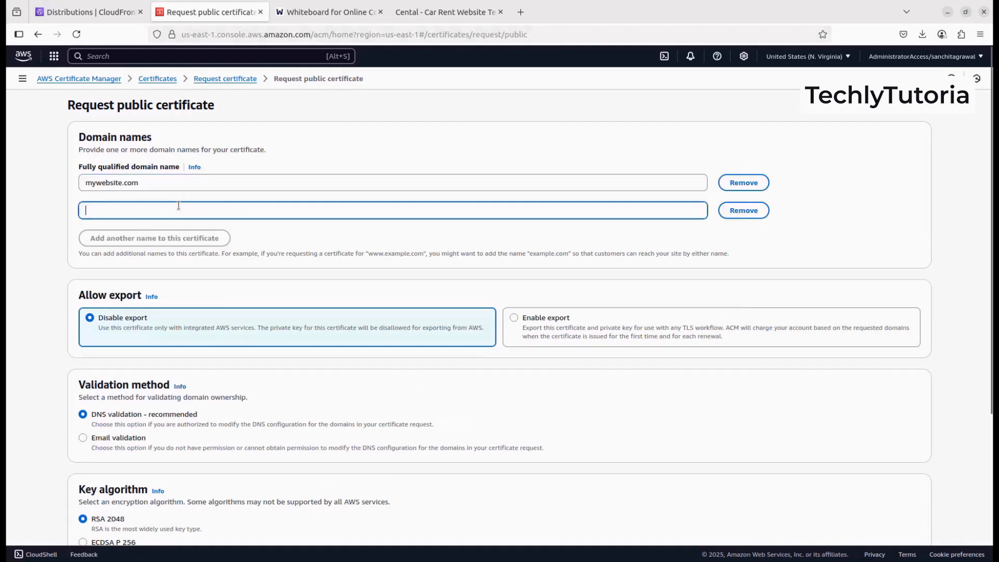
text(*.)
key(ctrl+v)
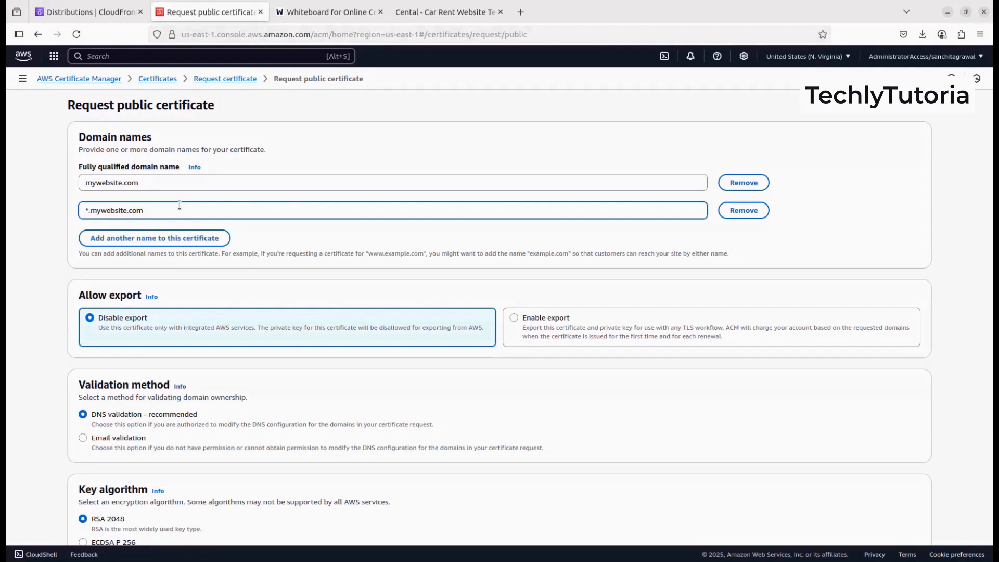
click(186, 238)
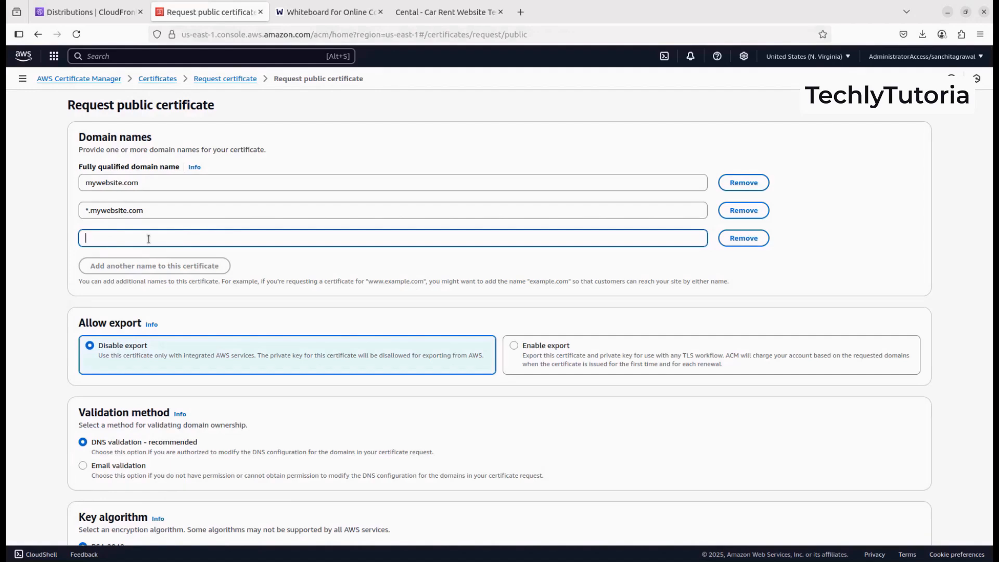
text(*.app.mywebsite.com)
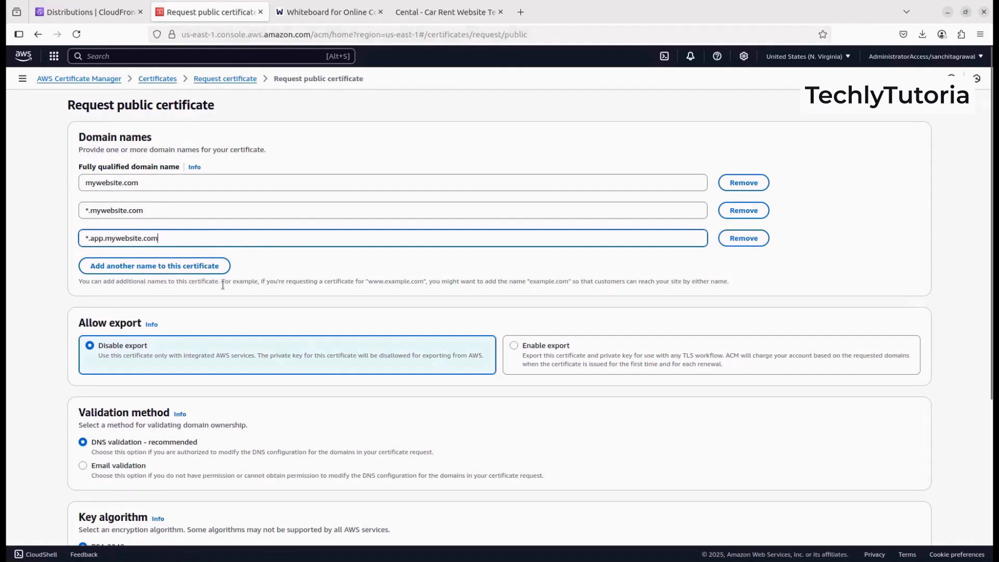
- Submit the certificate request with export disabled, DNS validation and the RSA 2048 key algorithm
scroll(223, 285, down, 1)
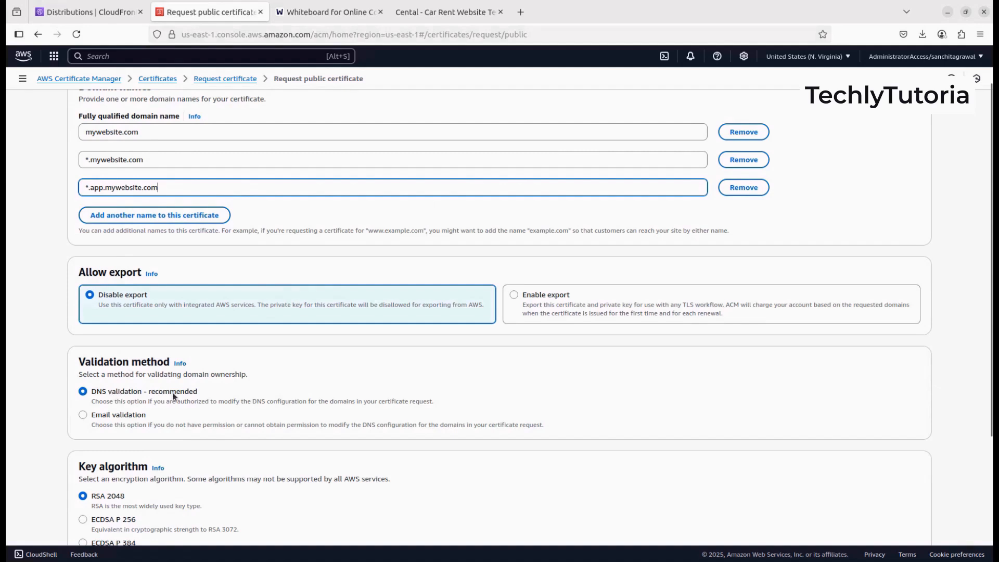
scroll(297, 395, down, 3)
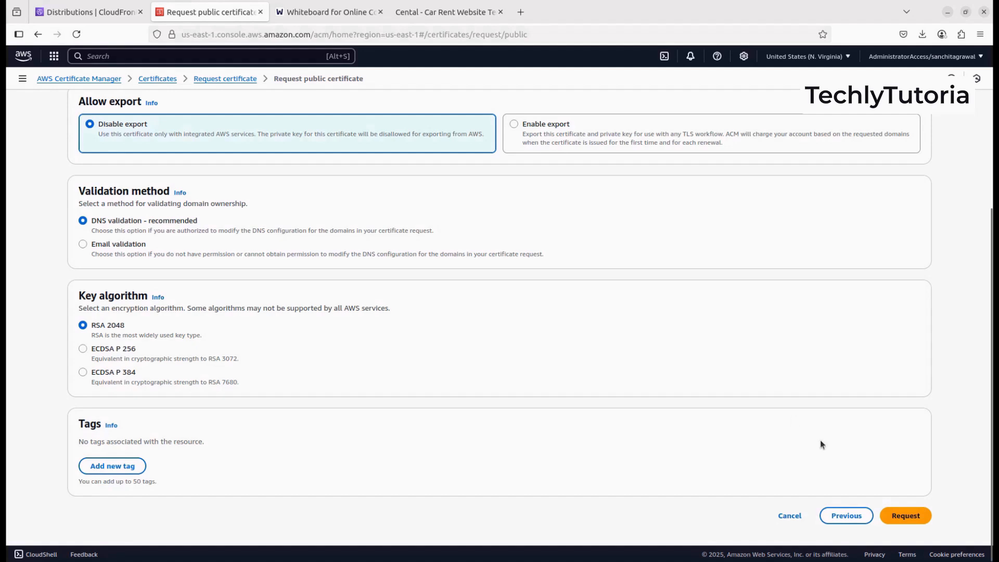
click(900, 517)
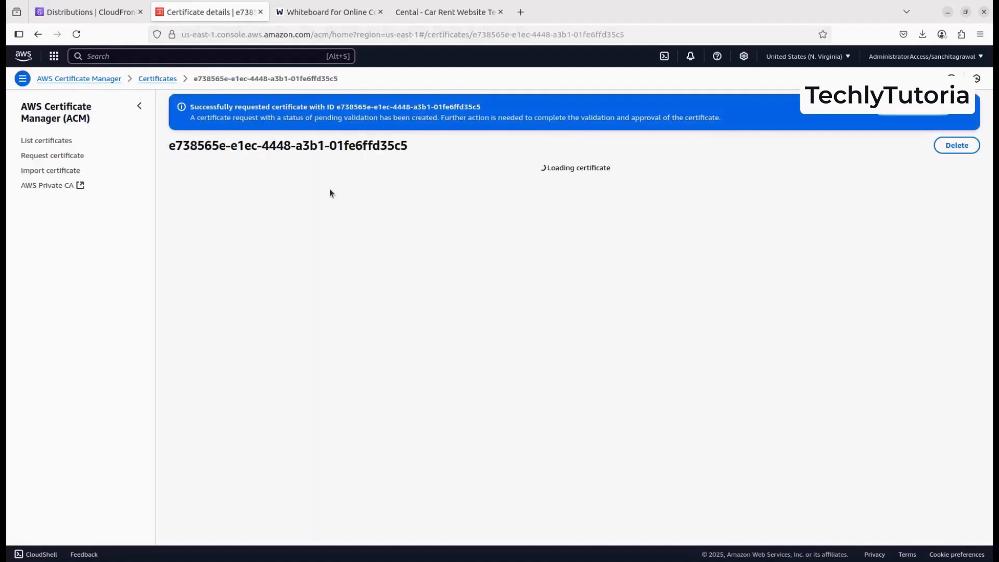
- Examine the requested certificate's status and the CNAME names and values needed to validate its domains
scroll(301, 346, down, 3)
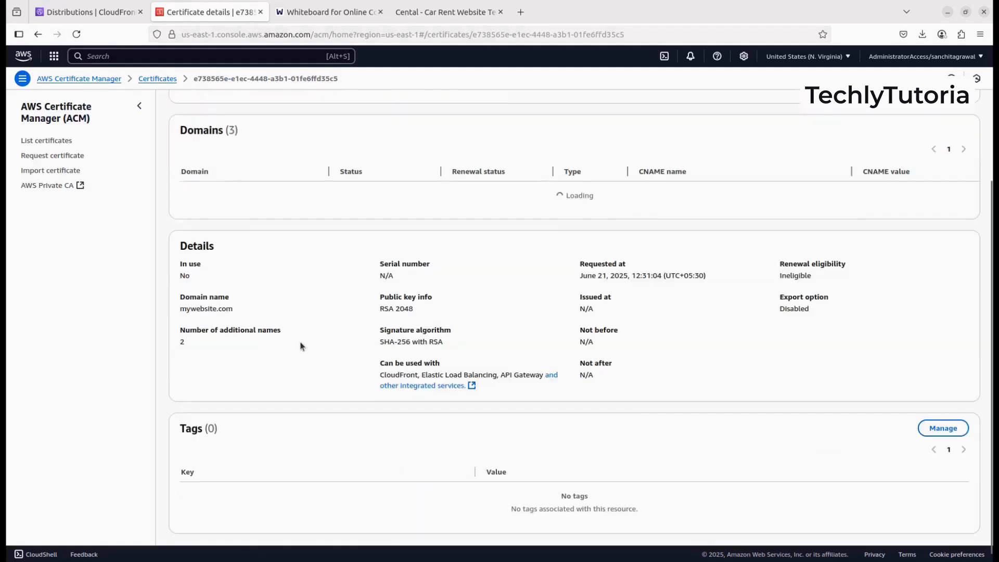
scroll(484, 299, up, 3)
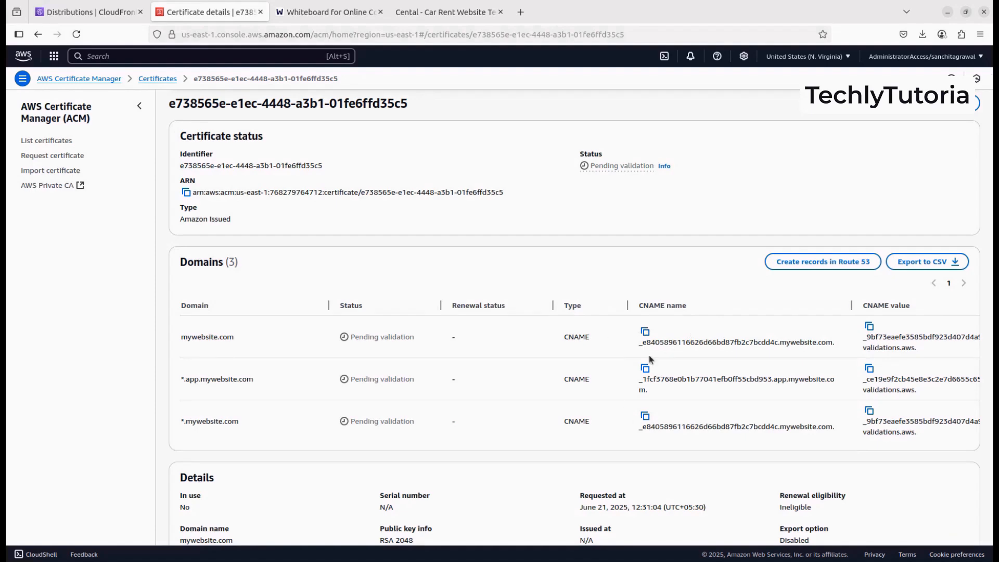
scroll(648, 355, right, 3)
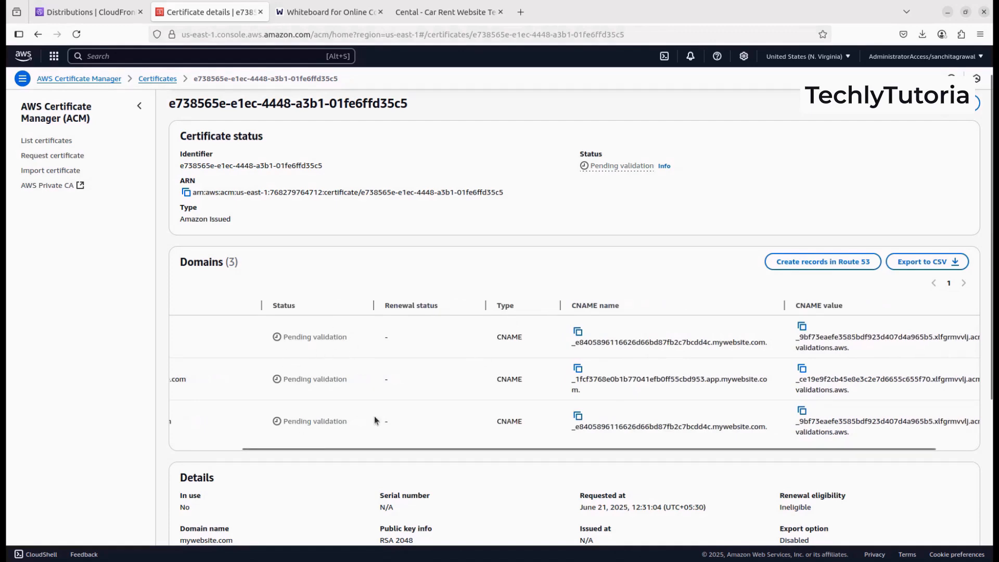
- Return to the CloudFront distribution's settings, add carerental.ev-fin.in as an alternate domain name and save the changes
click(86, 12)
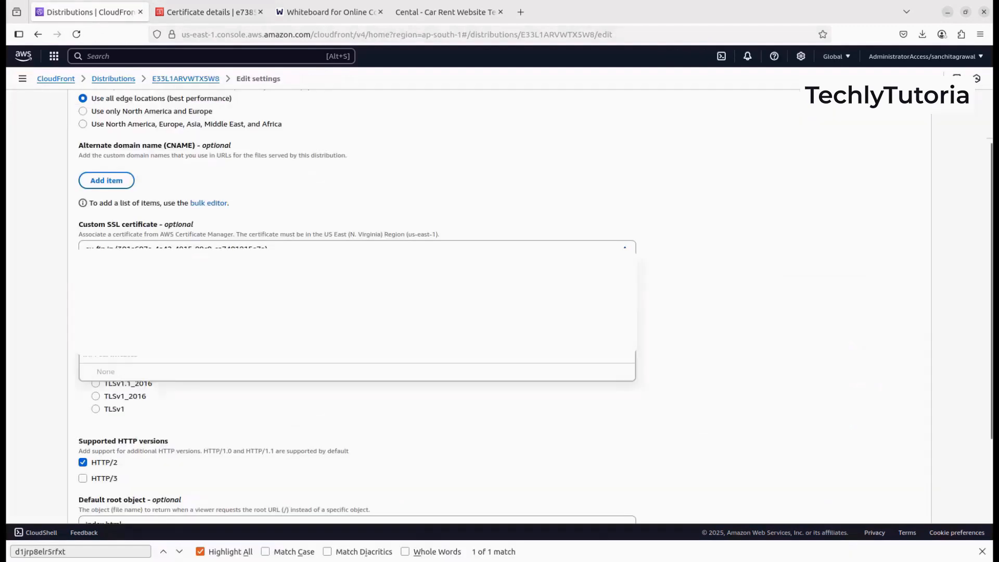
click(177, 249)
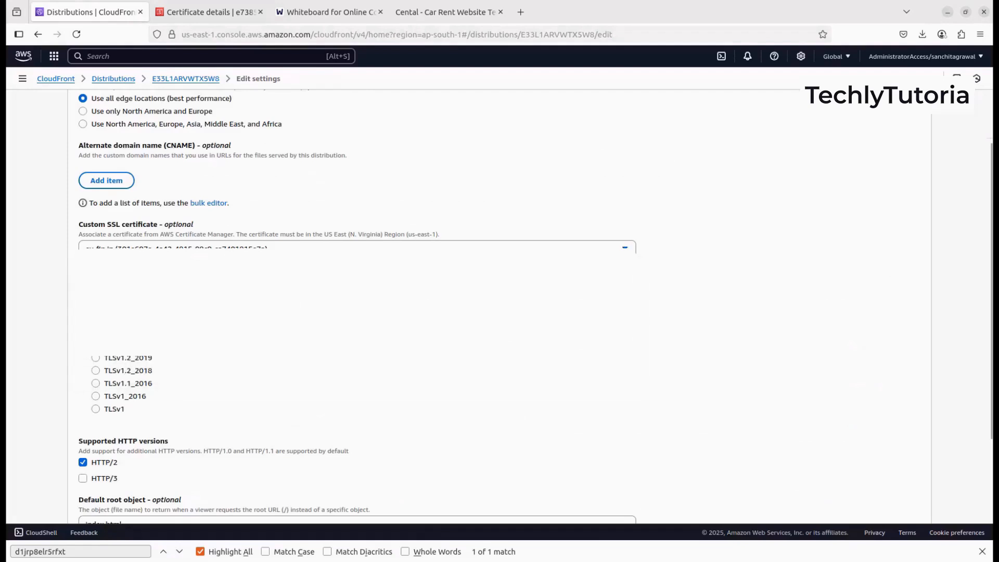
click(108, 182)
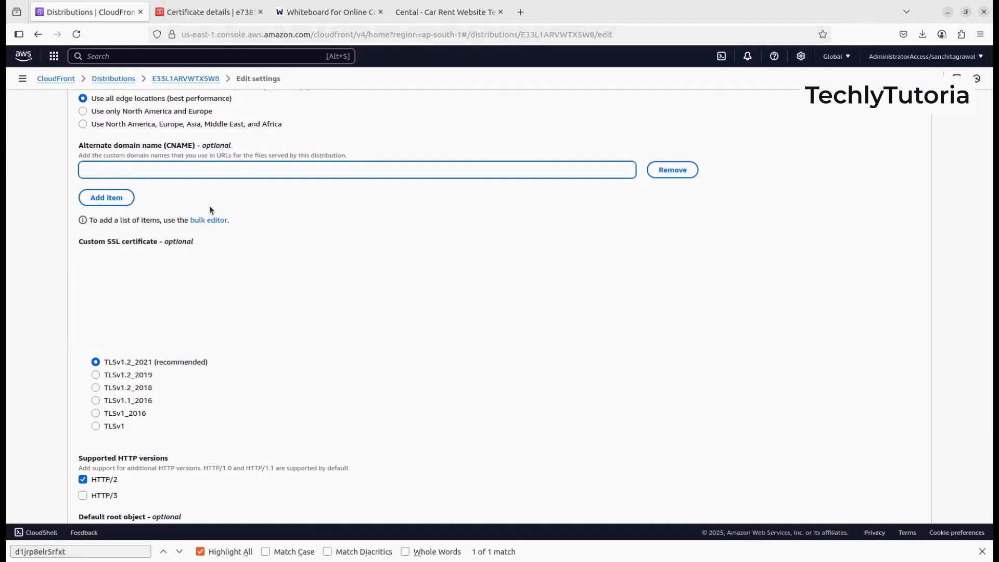
text(carerental.)
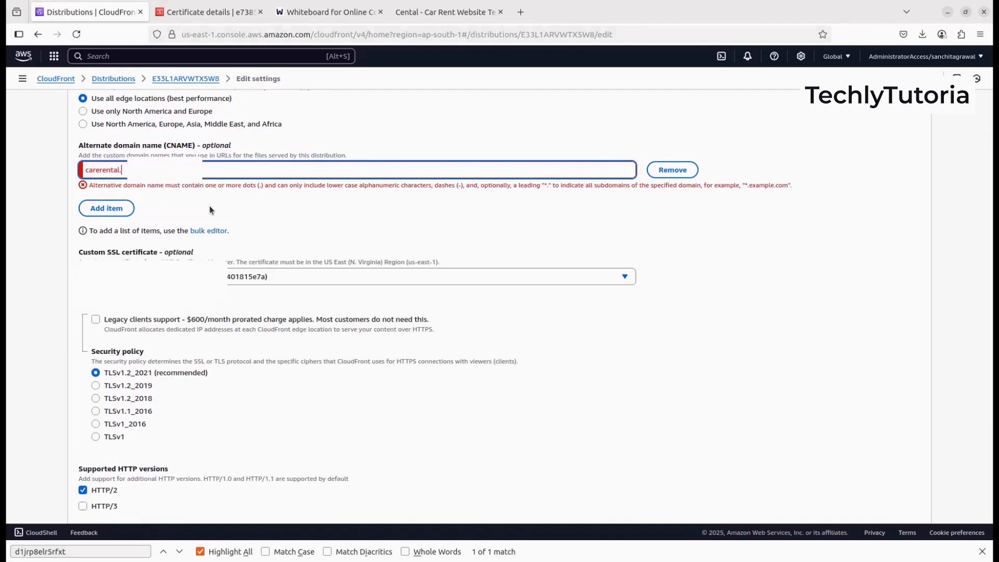
text(e)
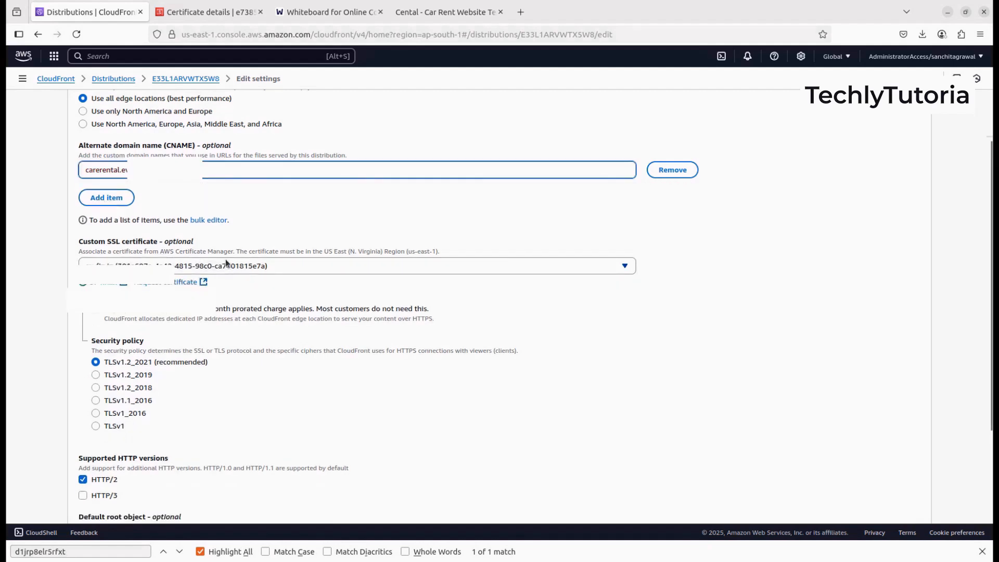
scroll(233, 371, down, 3)
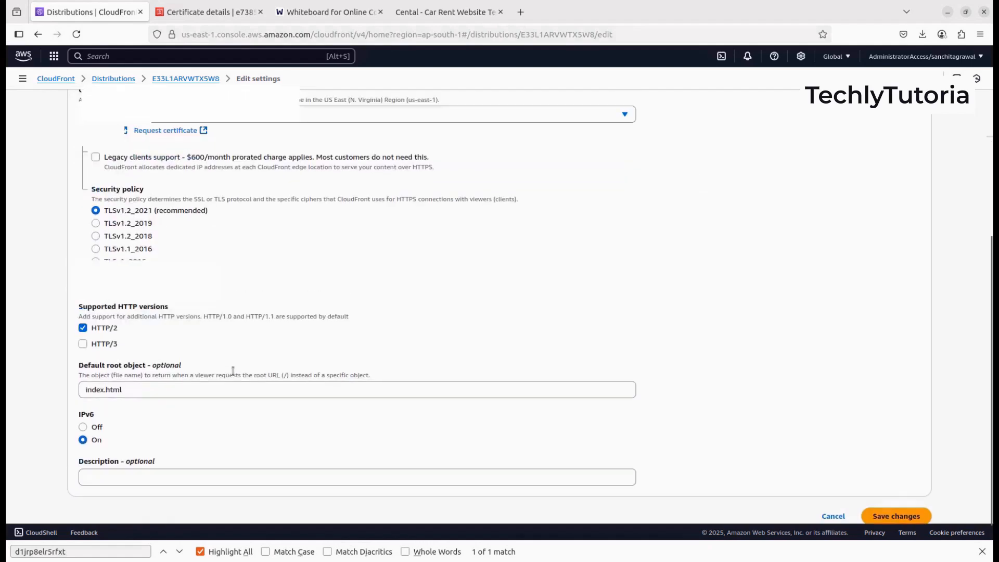
scroll(232, 371, up, 1)
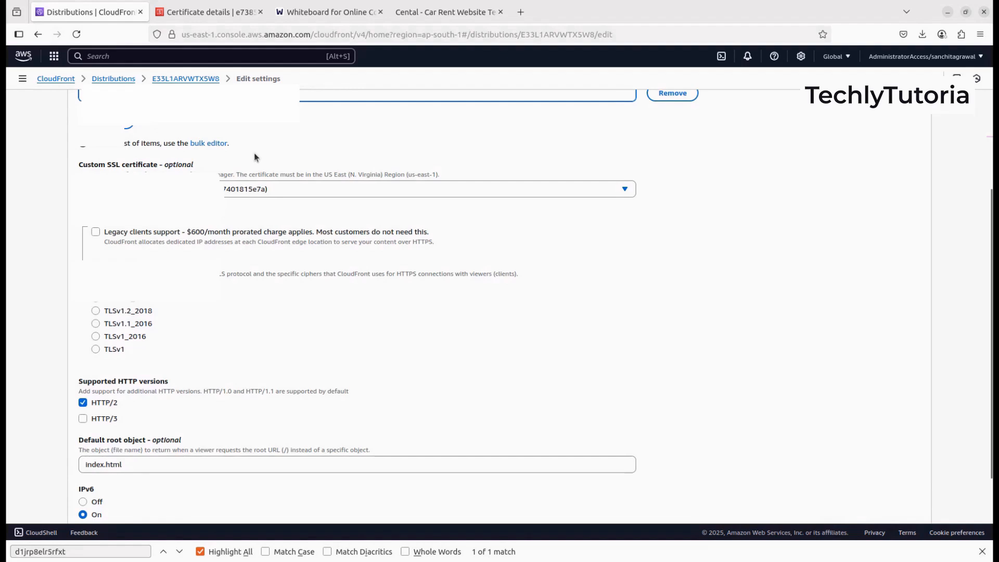
scroll(496, 384, down, 2)
click(891, 494)
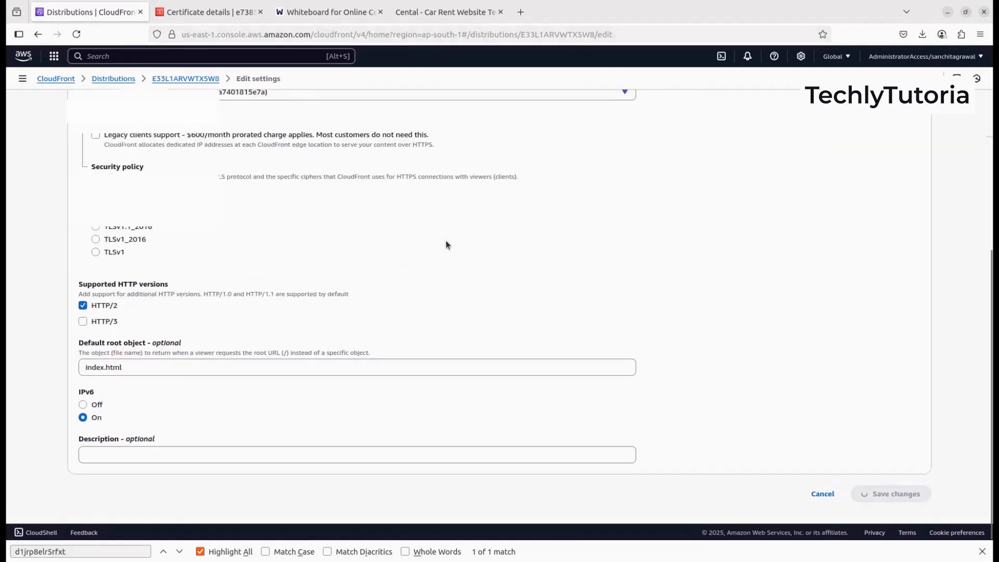
- Load carerental.ev-fin.in in a new browser tab to test whether the custom domain resolves
click(521, 12)
text(carerenta)
key(Return)
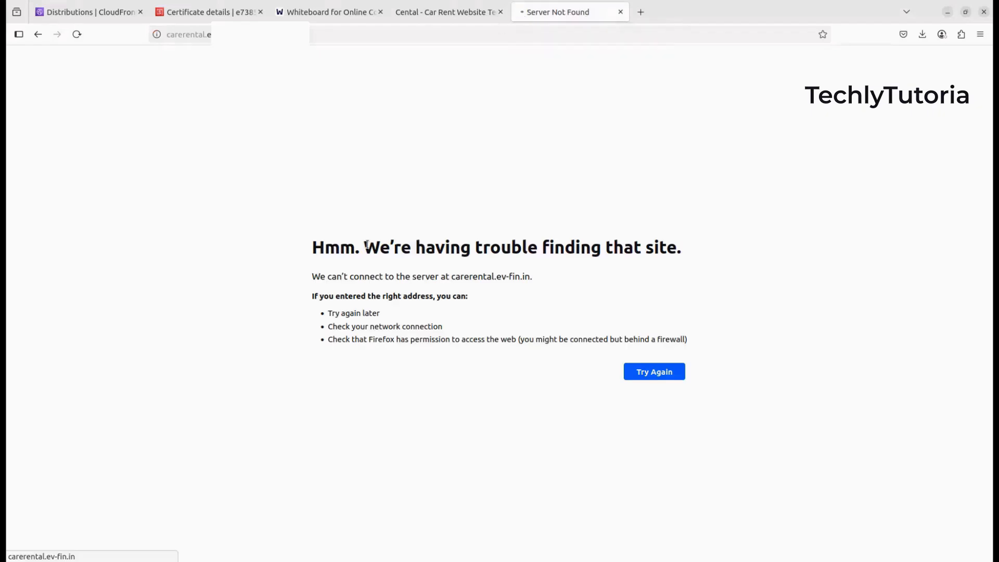
- Return to the AWS console, go to Route 53 and open the ev-fin.in hosted zone's records
click(99, 14)
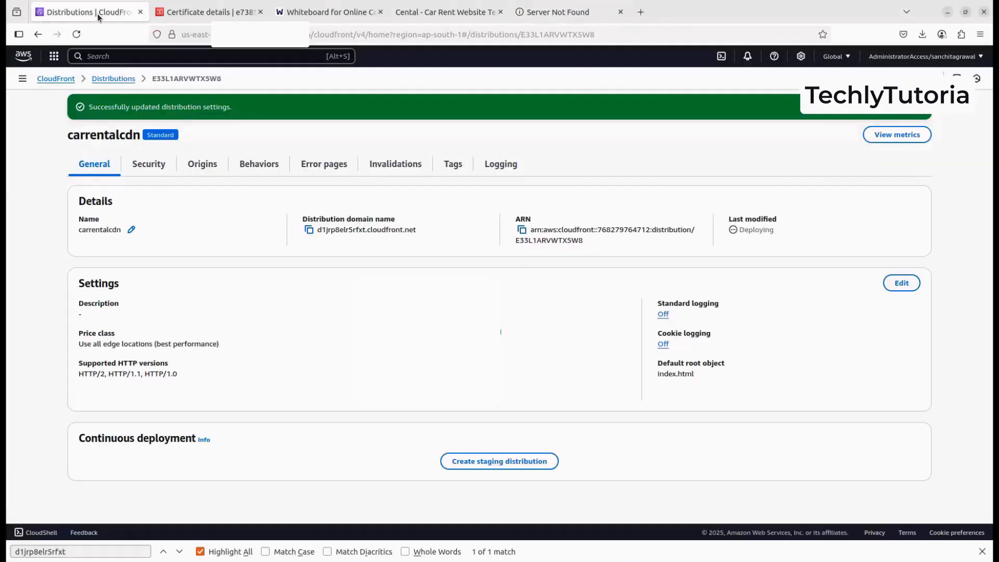
click(60, 56)
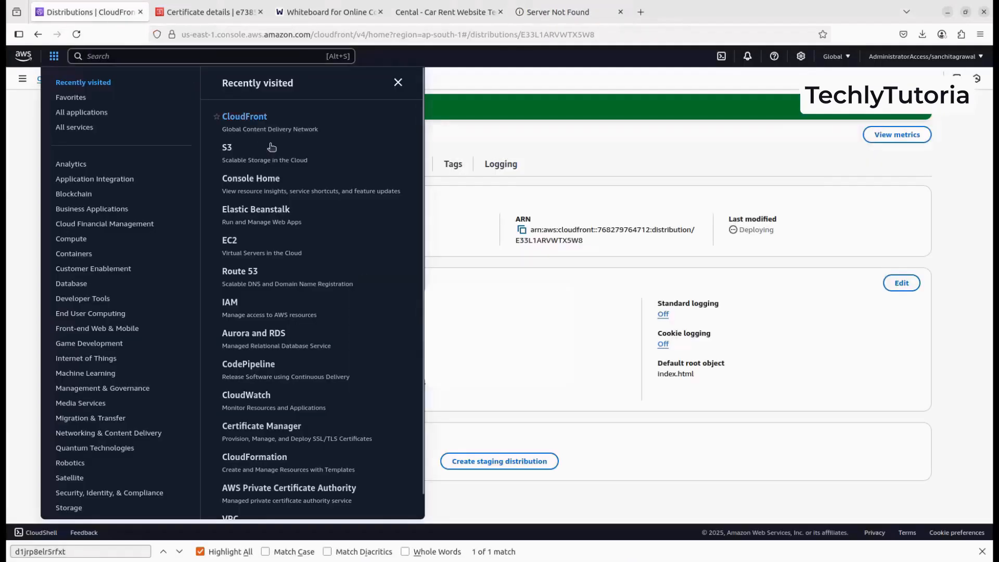
click(250, 281)
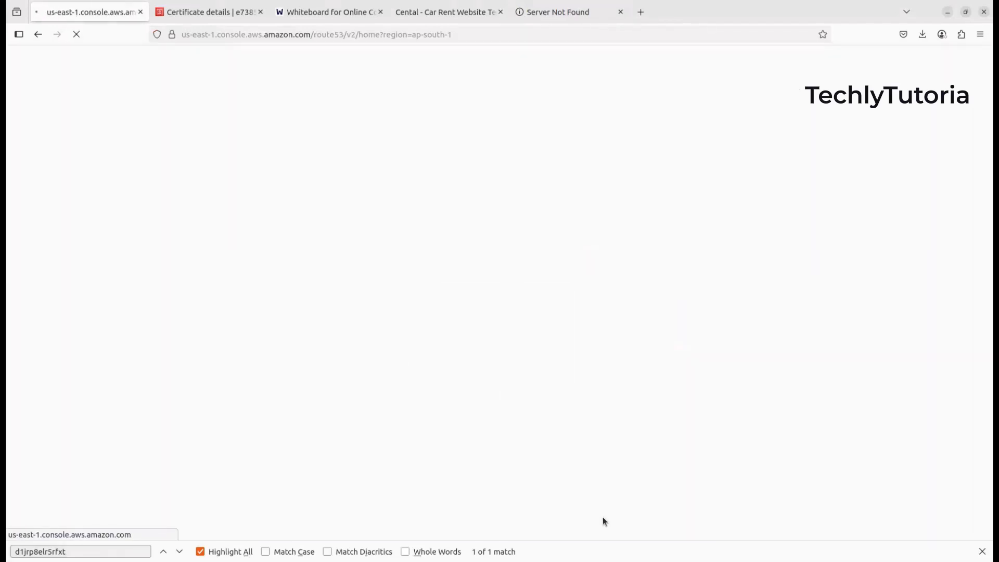
click(983, 551)
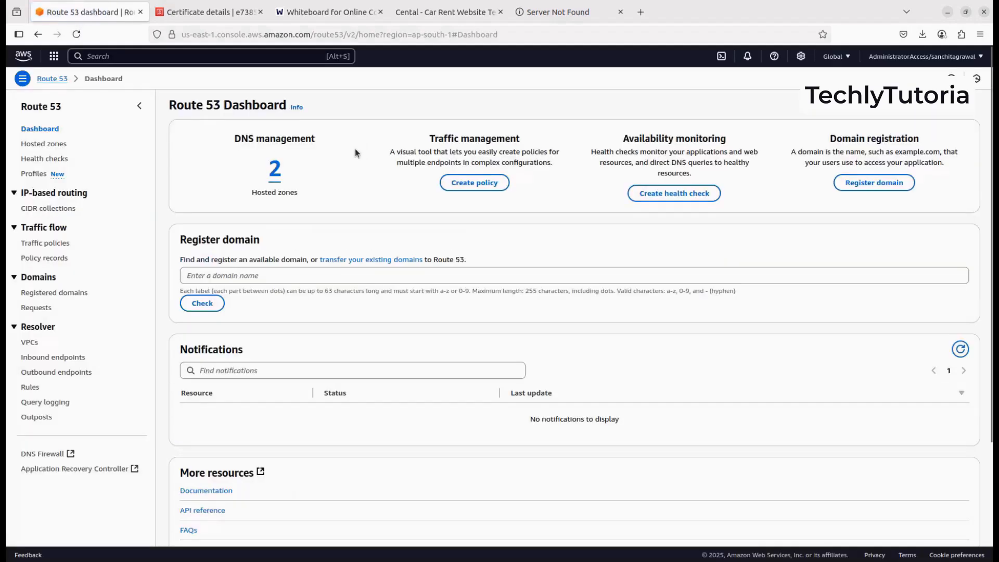
click(275, 168)
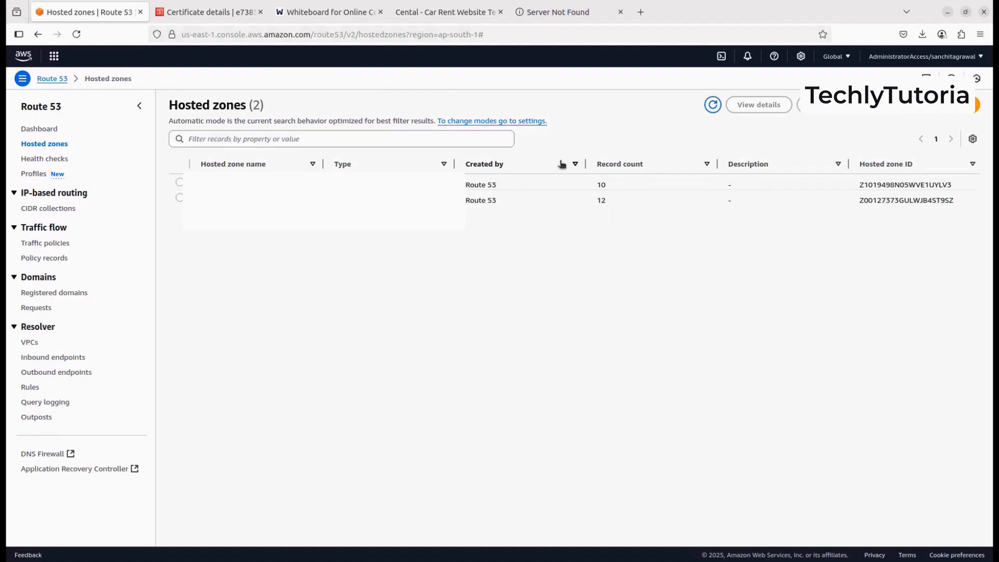
click(301, 200)
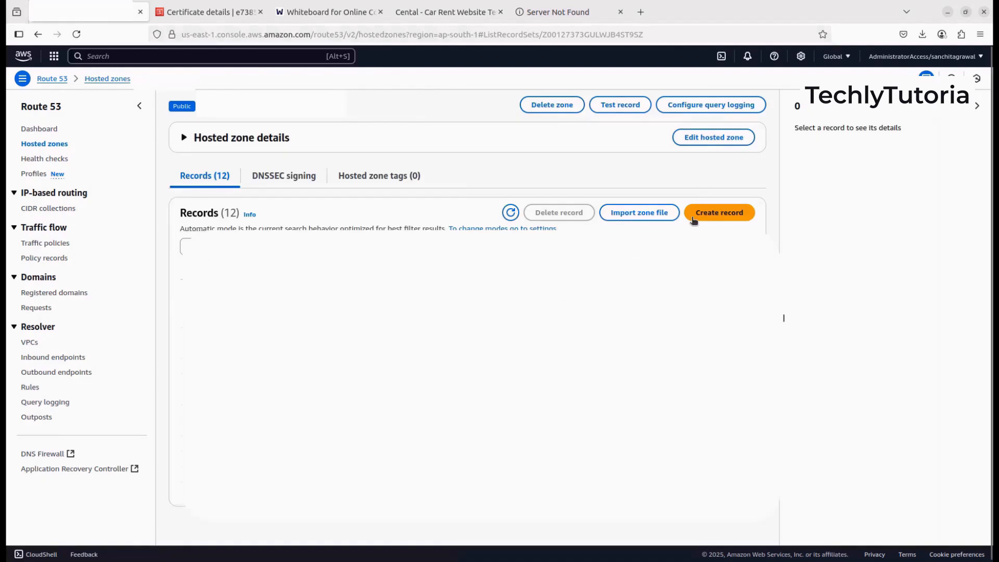
- Create an A record named carerental in the ev-fin.in zone, routed as an alias to the CloudFront distribution
click(708, 220)
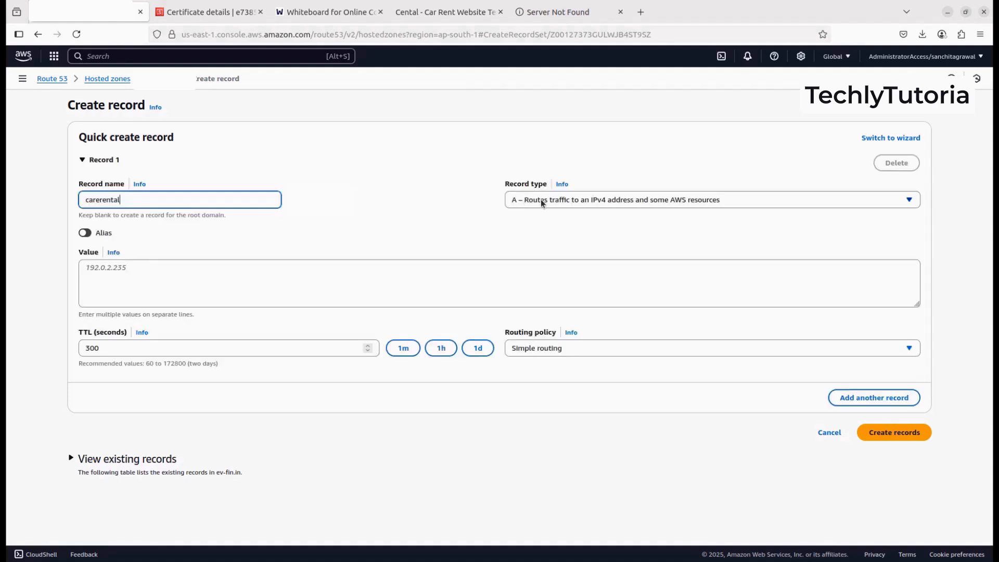
click(539, 201)
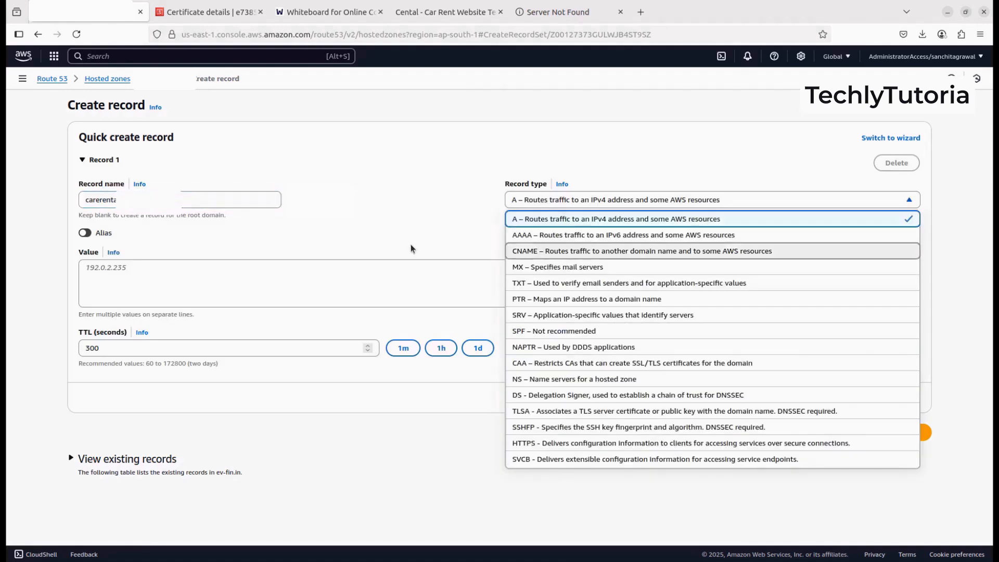
click(343, 244)
click(83, 233)
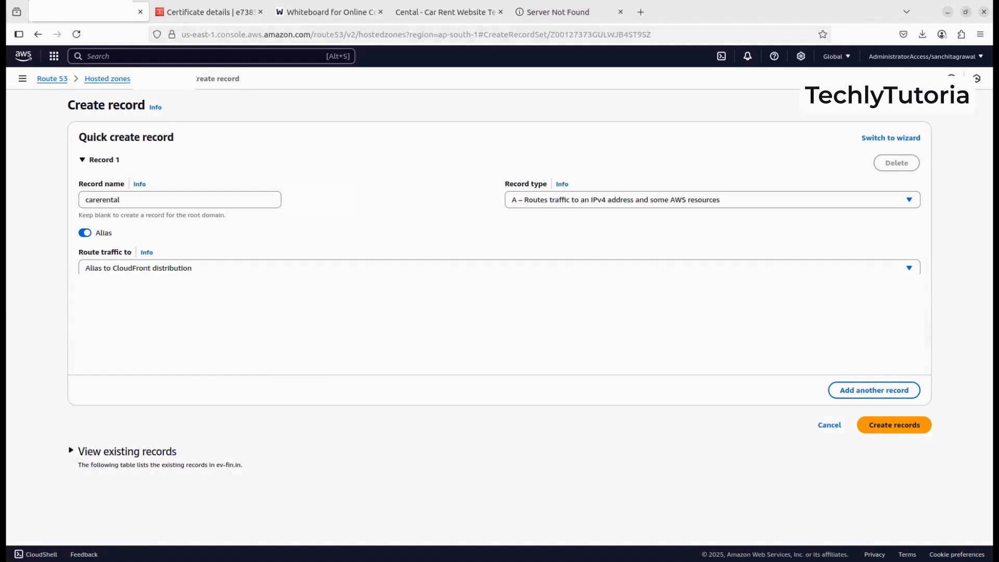
click(897, 426)
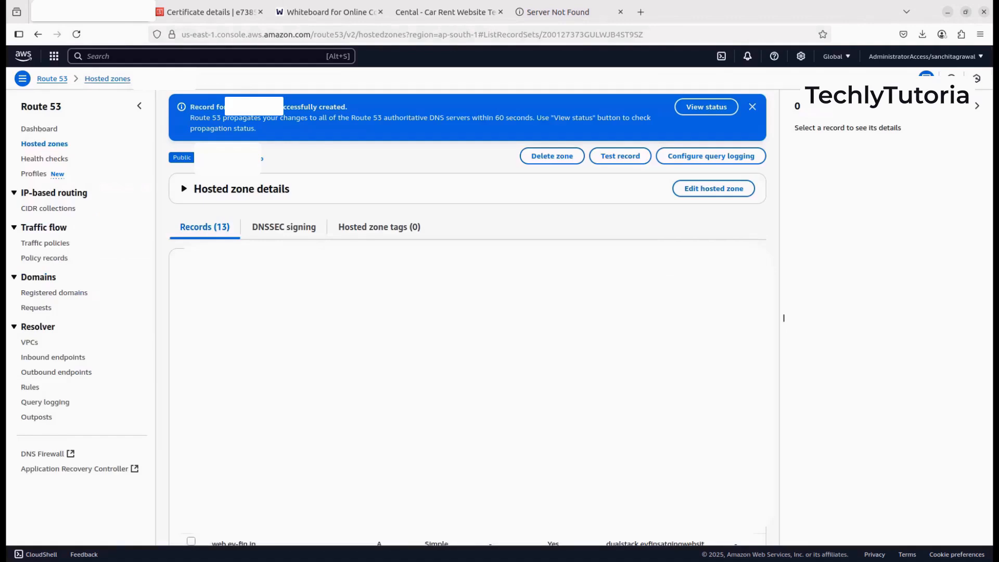
scroll(784, 318, down, 2)
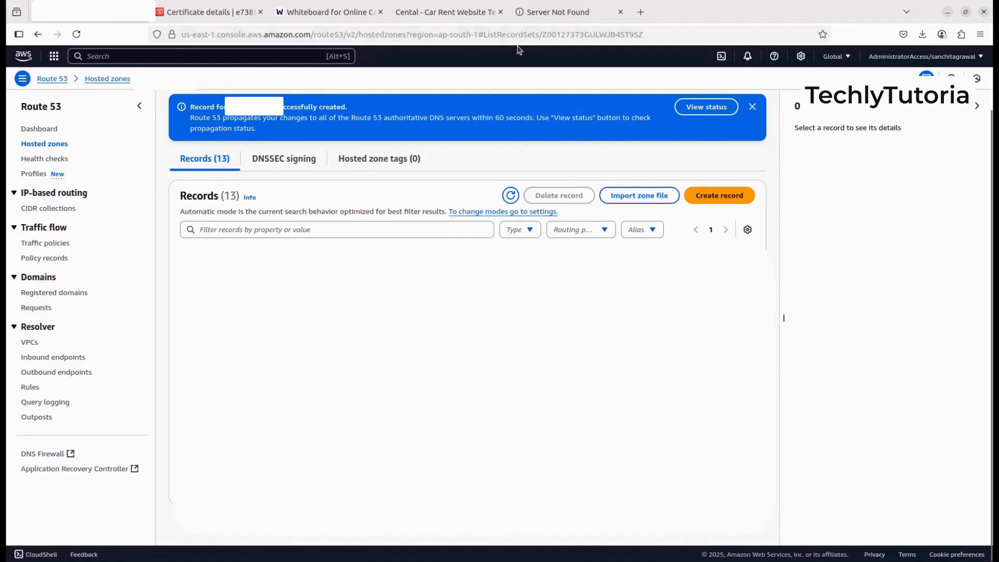
- Reload carerental.ev-fin.in in its browser tab and check that the full address uses HTTPS
click(555, 11)
key(ctrl+r)
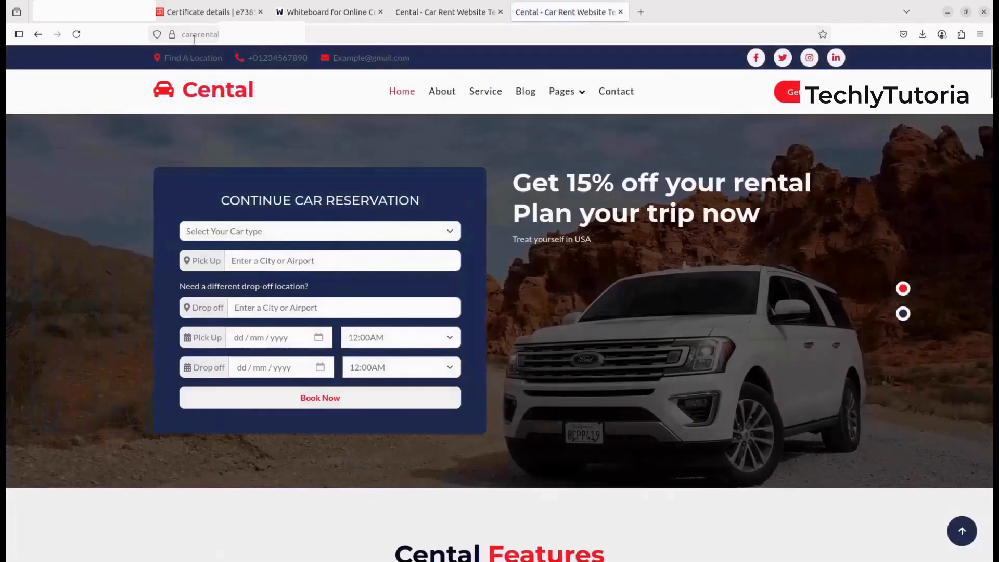
click(194, 35)
double_click(194, 39)
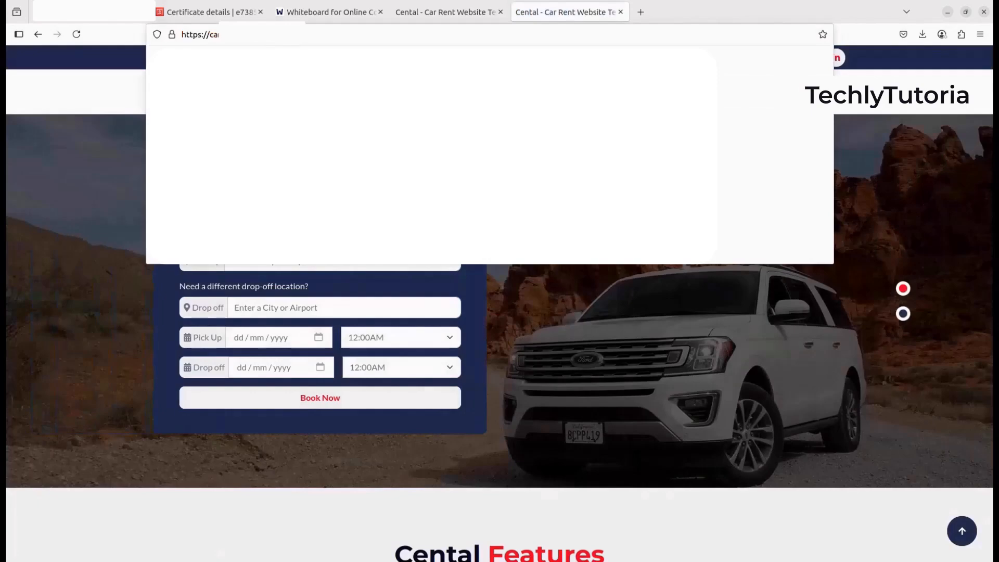
click(106, 161)
- Look through the car rental home page served from the custom domain and recheck its address
scroll(152, 291, down, 5)
scroll(152, 292, down, 5)
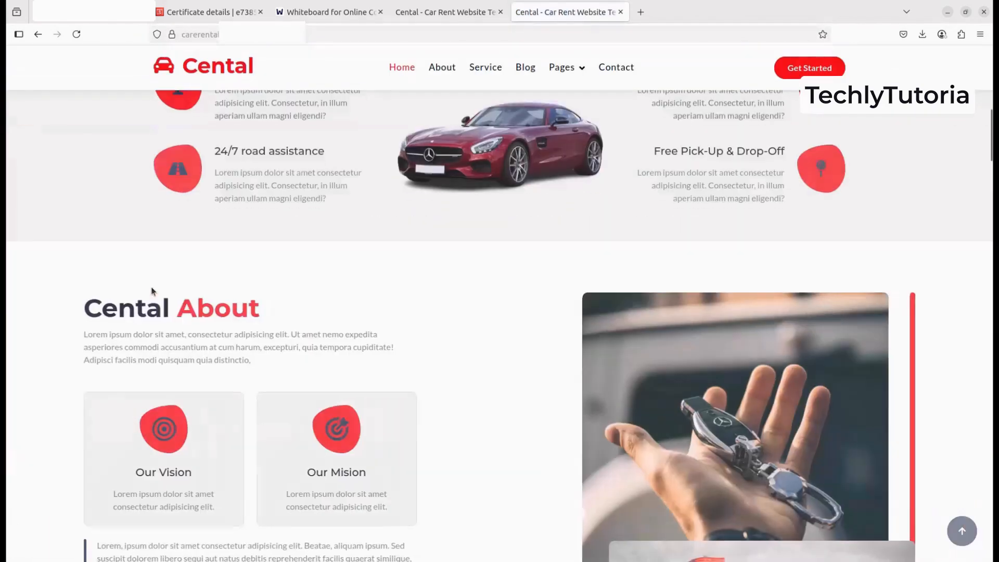
scroll(151, 291, up, 10)
click(191, 34)
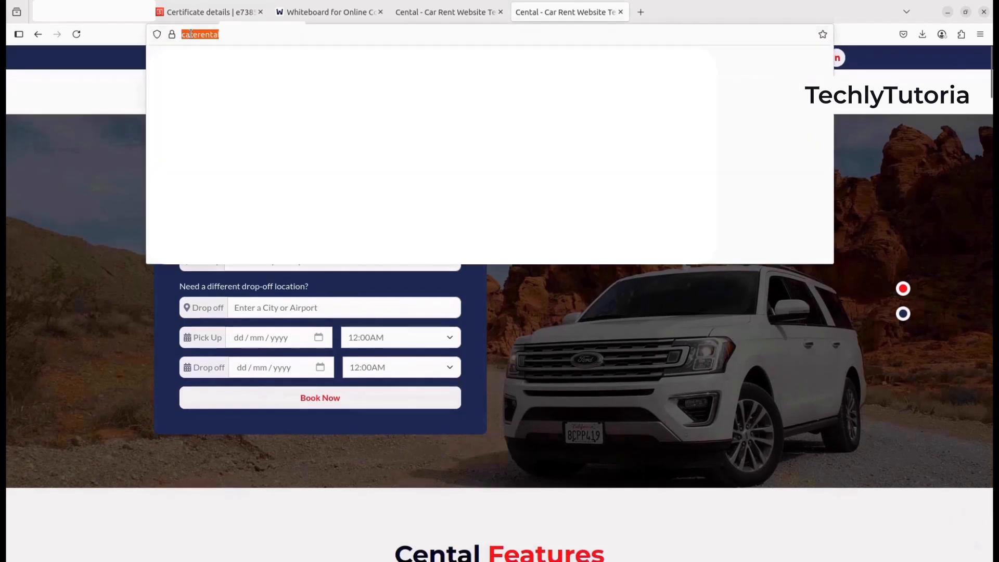
click(106, 160)
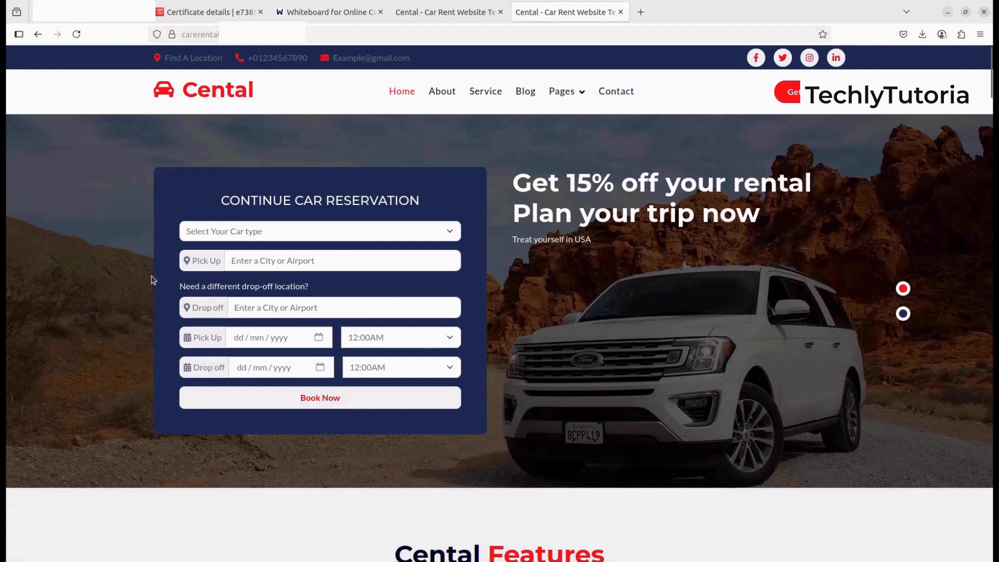
scroll(153, 280, down, 6)
scroll(153, 279, up, 5)
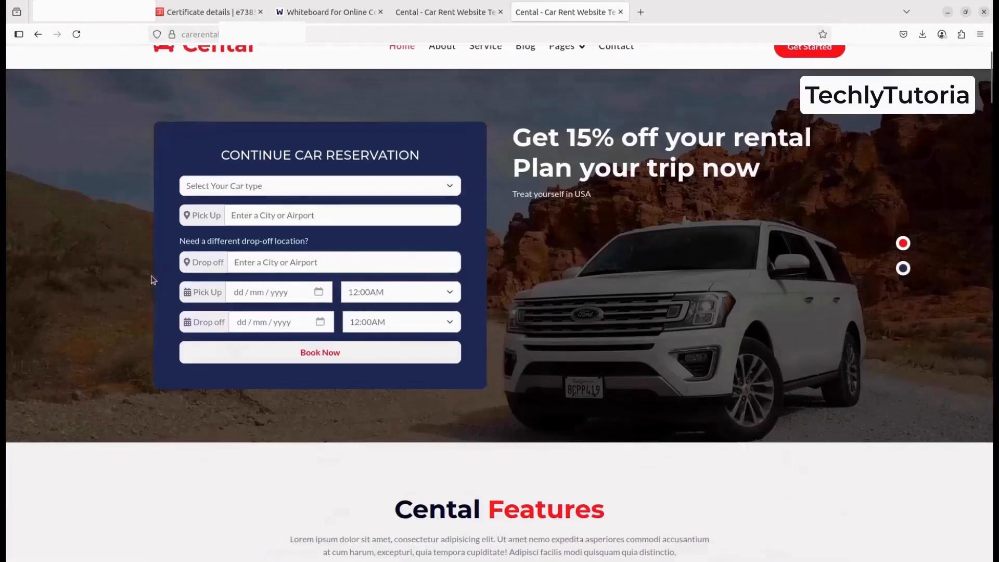